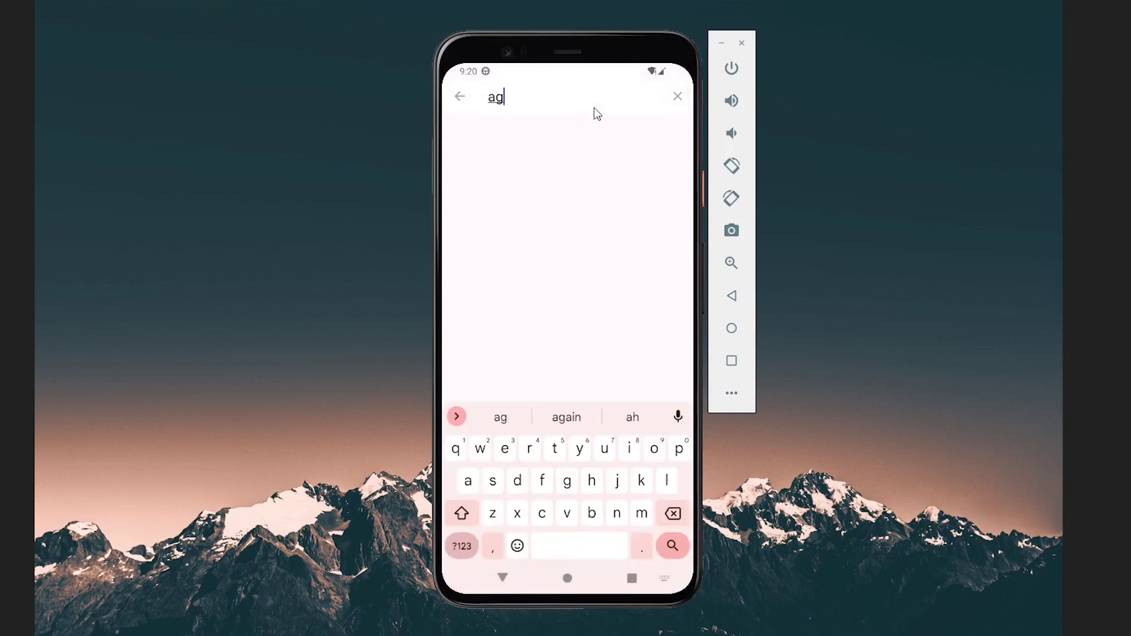
# - Clear the fruit search, filter by 'ap', and pick Pineapple from the Apple/Pineapple suggestions
pyautogui.click(678, 96)
pyautogui.write('ap')
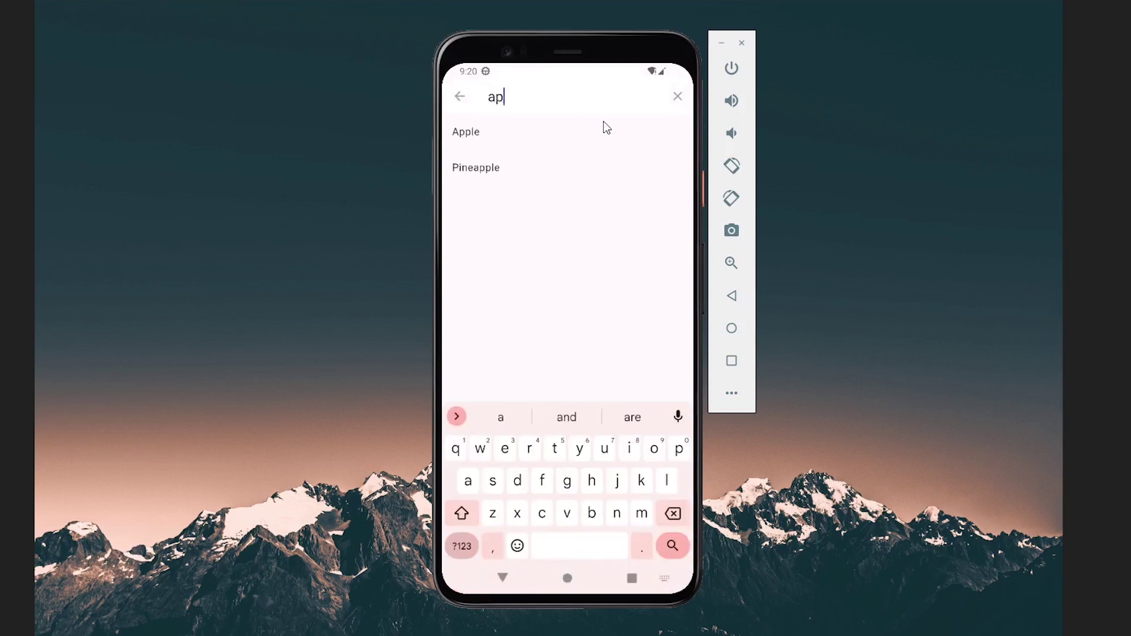
pyautogui.write('ple')
pyautogui.click(494, 173)
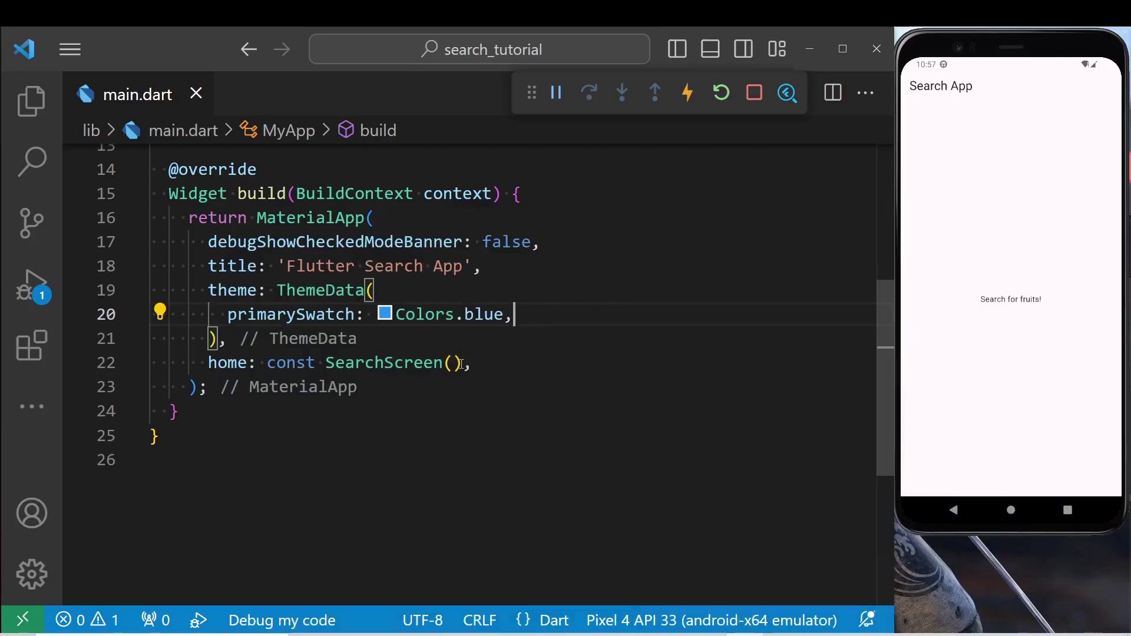
# - In search_screen.dart, give the AppBar an actions list holding an Icons.search IconButton
pyautogui.keyDown('ctrl'); pyautogui.click(368, 364); pyautogui.keyUp('ctrl')
pyautogui.write('actions: [],')
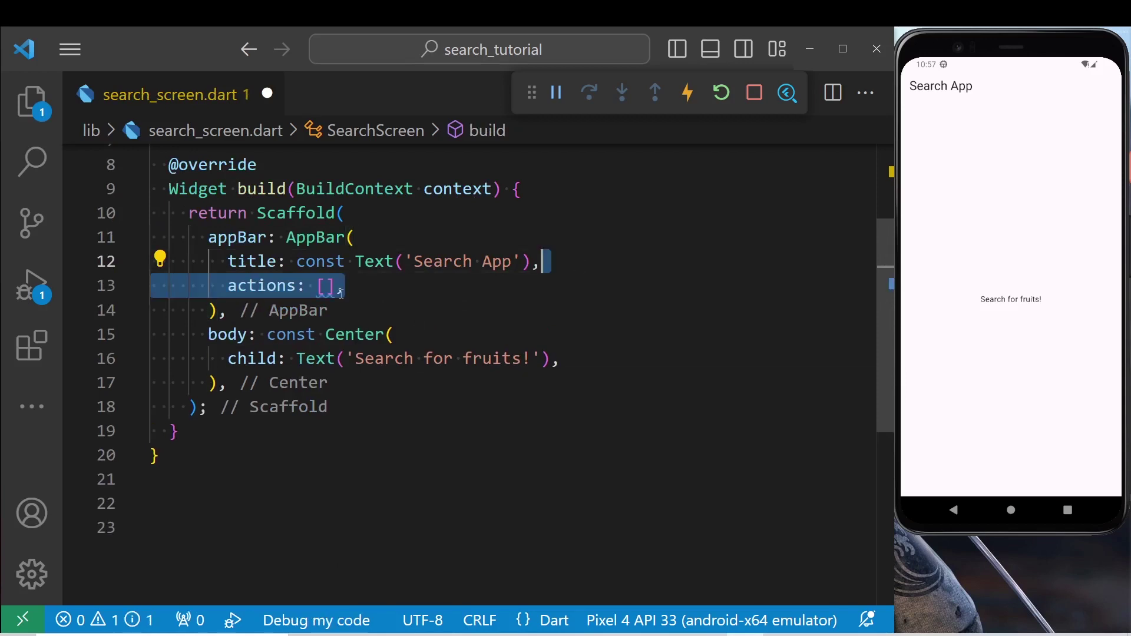
pyautogui.click(325, 286)
pyautogui.write('IconButton(             icon: const Icon(Icons.search),             onPressed: () {                            },           ),')
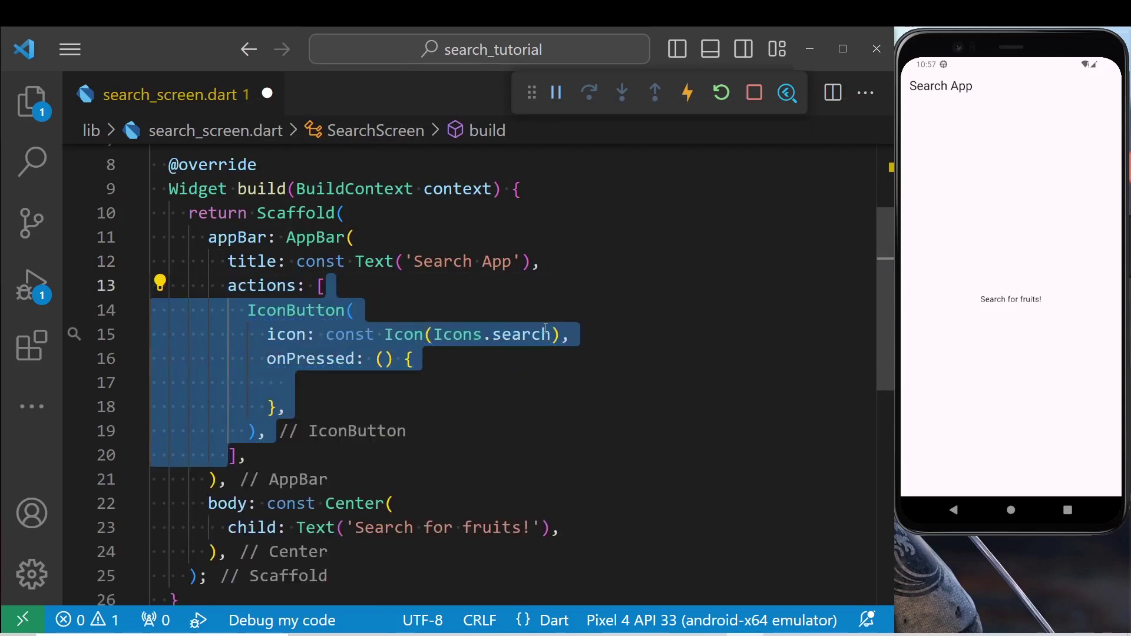
pyautogui.click(546, 333)
# - Make the search button's onPressed call showSearch with a CustomSearchDelegate
pyautogui.click(415, 383)
pyautogui.write('showSearch(                 context: context,                 delegate: CustomSearchDelegate(),               );')
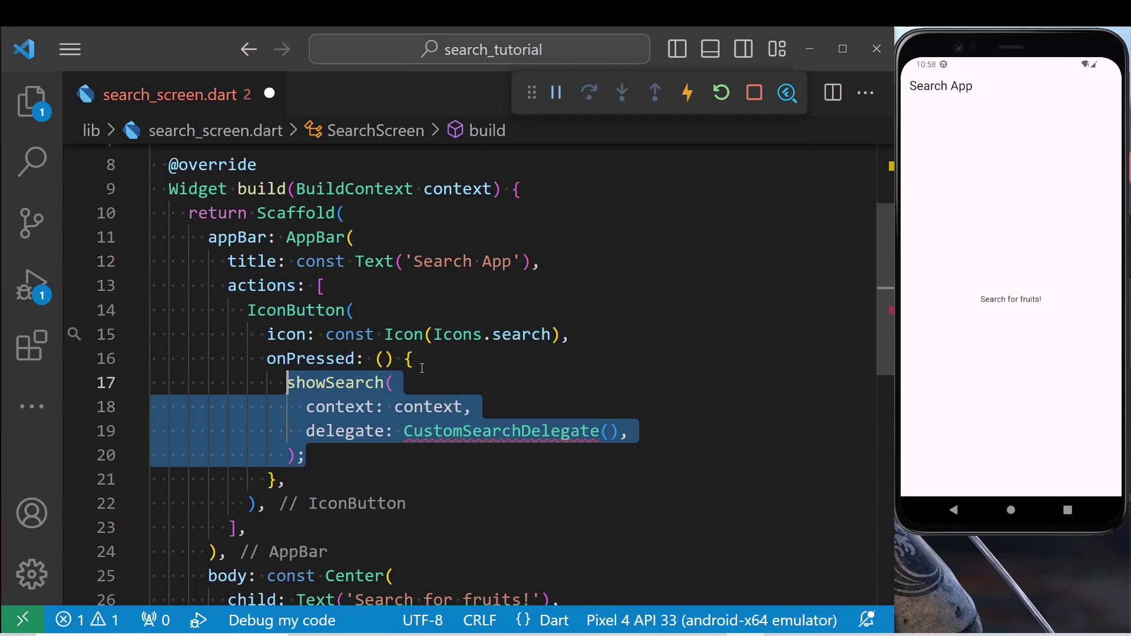
pyautogui.click(462, 382)
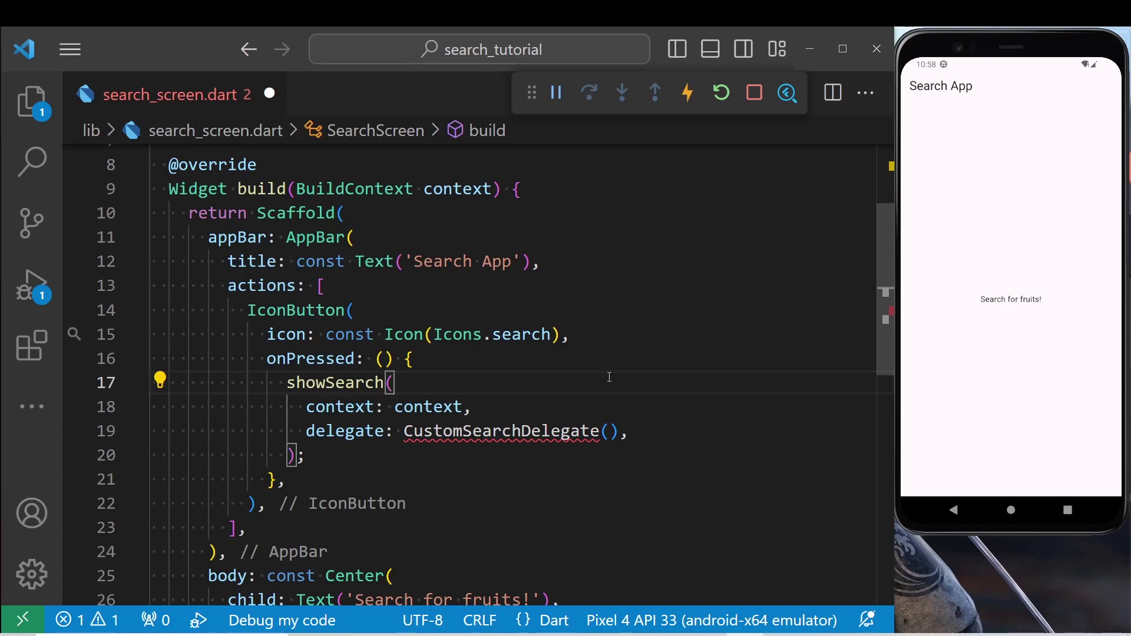
pyautogui.scroll(-5, 609, 378)
# - Add a CustomSearchDelegate class below SearchScreen with its four required override stubs
pyautogui.click(277, 366)
pyautogui.write('class CustomSearchDelegate extends SearchDelegate<String> {  }')
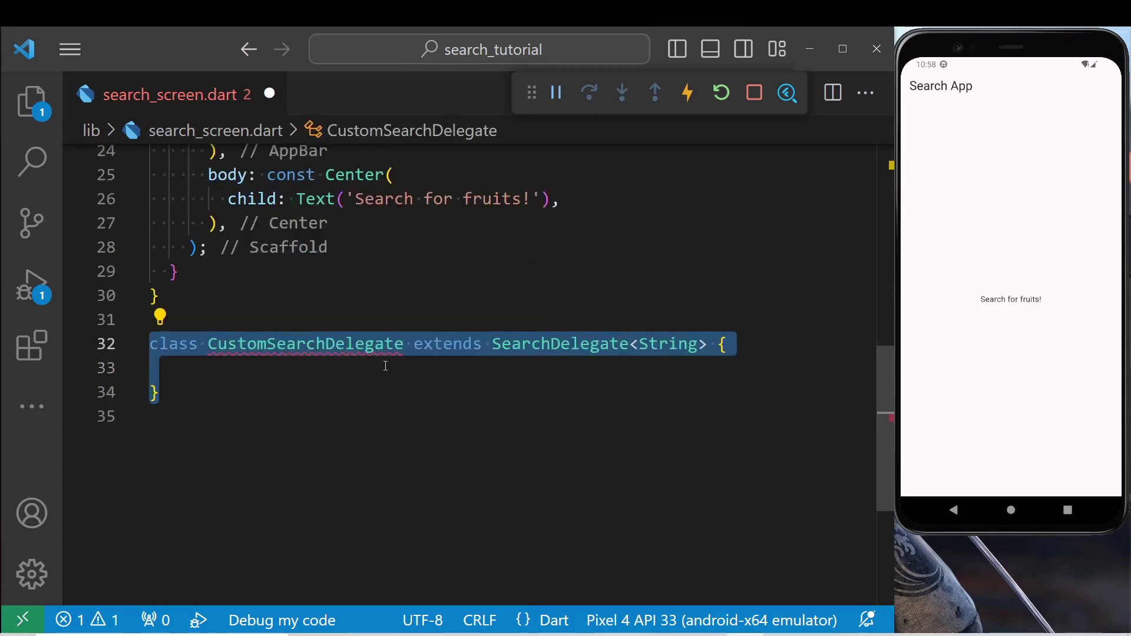
pyautogui.hotkey('ctrl', 'v')
pyautogui.scroll(-2, 412, 341)
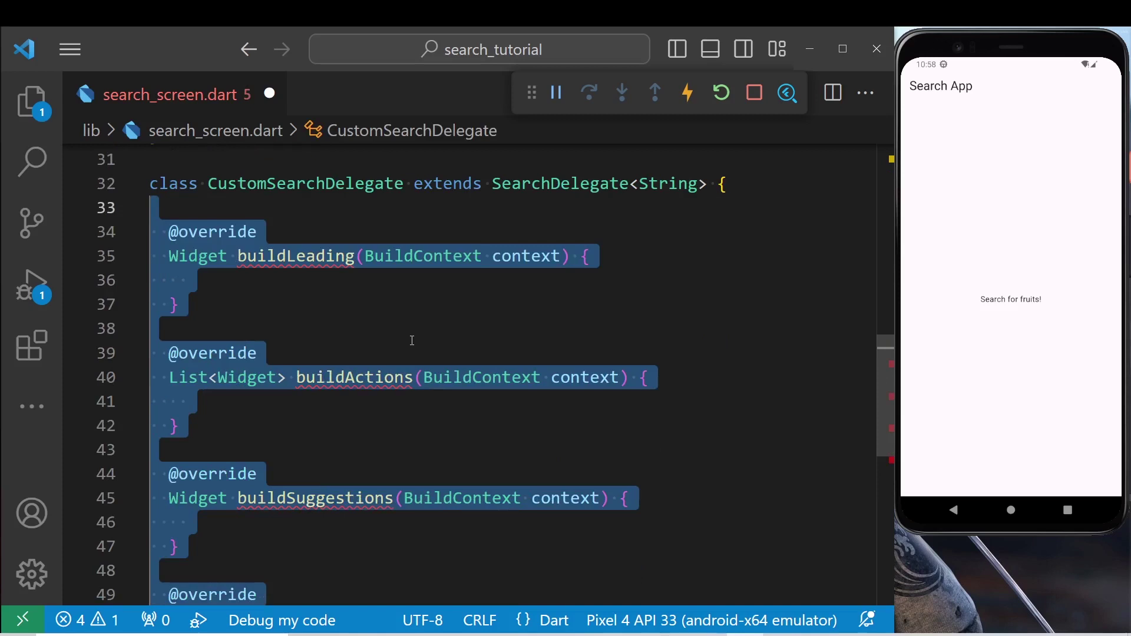
# - Make buildLeading return an Icons.arrow_back IconButton whose onPressed calls close(context, '')
pyautogui.click(357, 284)
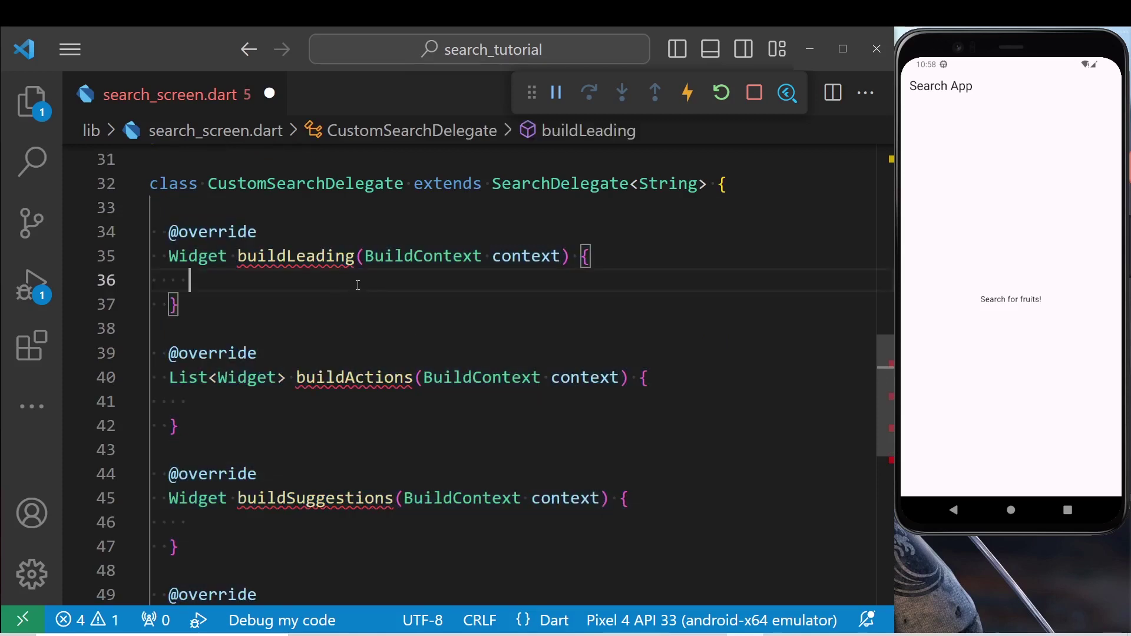
pyautogui.write('return IconButton(       icon: const Icon(Icons.arrow_back),       onPressed: () {                },     );')
pyautogui.click(406, 282)
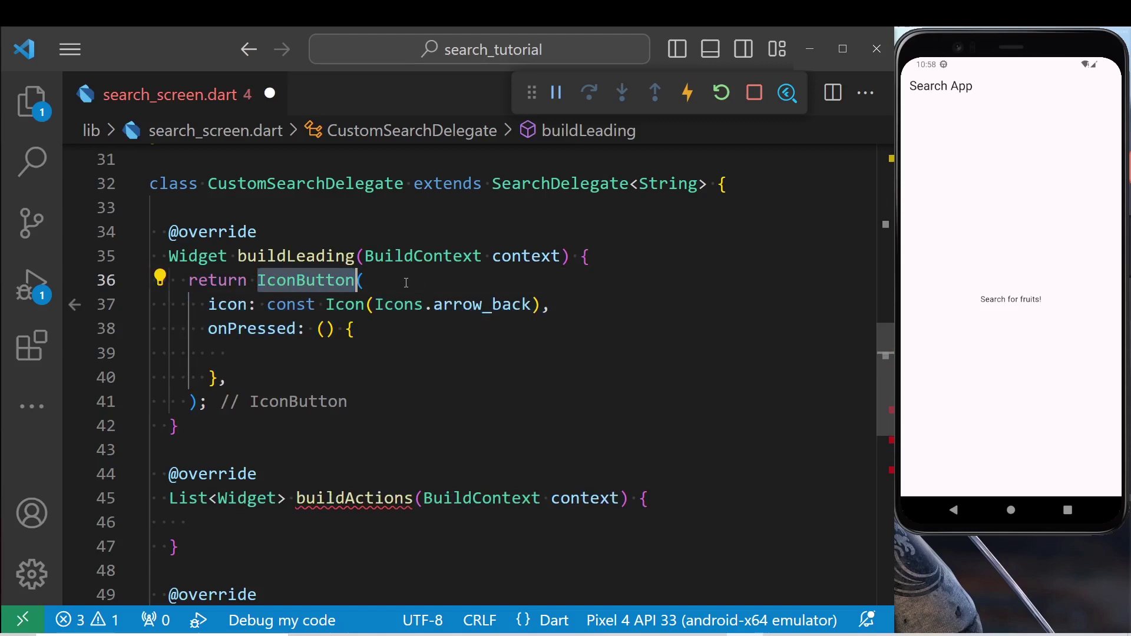
pyautogui.doubleClick(444, 305)
pyautogui.click(358, 353)
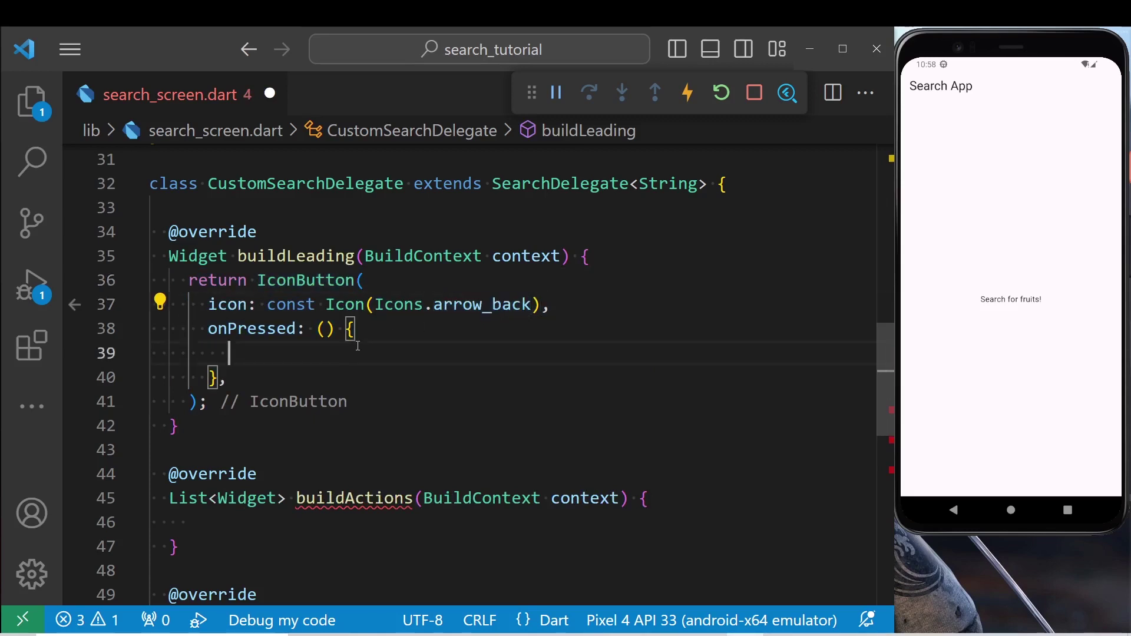
pyautogui.write("close(context, '');")
pyautogui.click(499, 353)
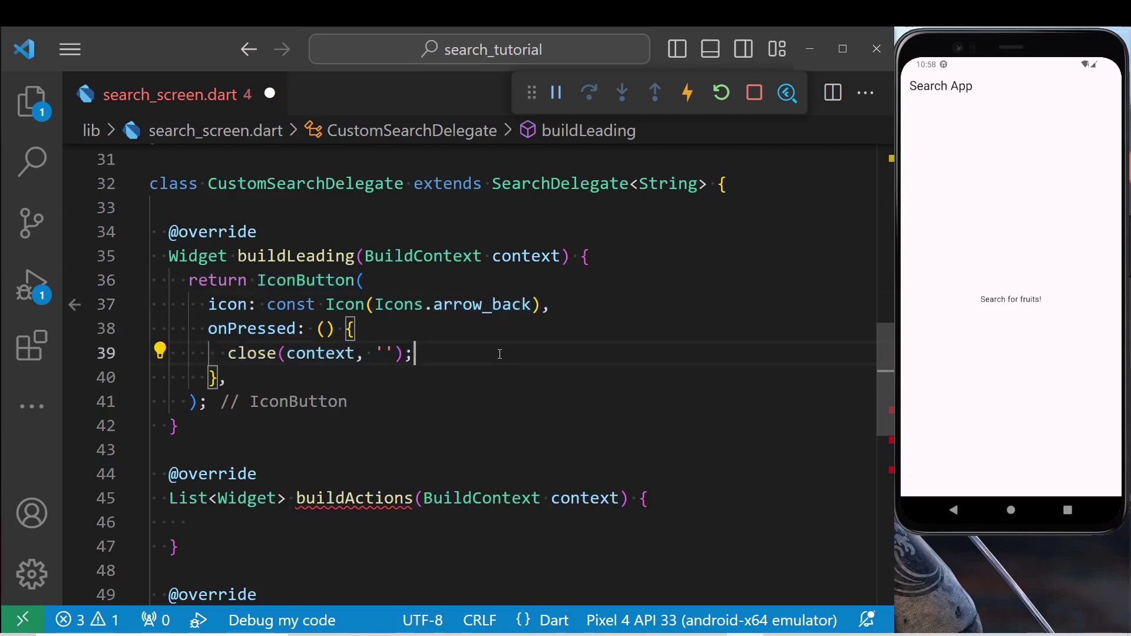
pyautogui.scroll(-3, 460, 336)
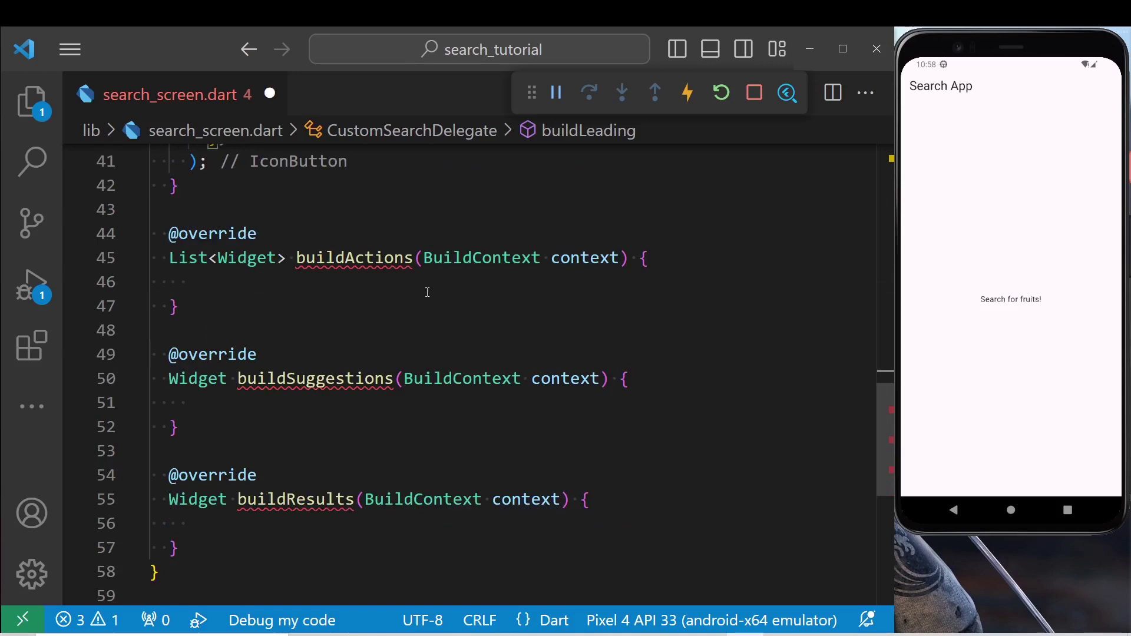
# - Make buildActions return a list with an Icons.clear IconButton whose onPressed sets query = ''
pyautogui.click(426, 286)
pyautogui.write('return [];')
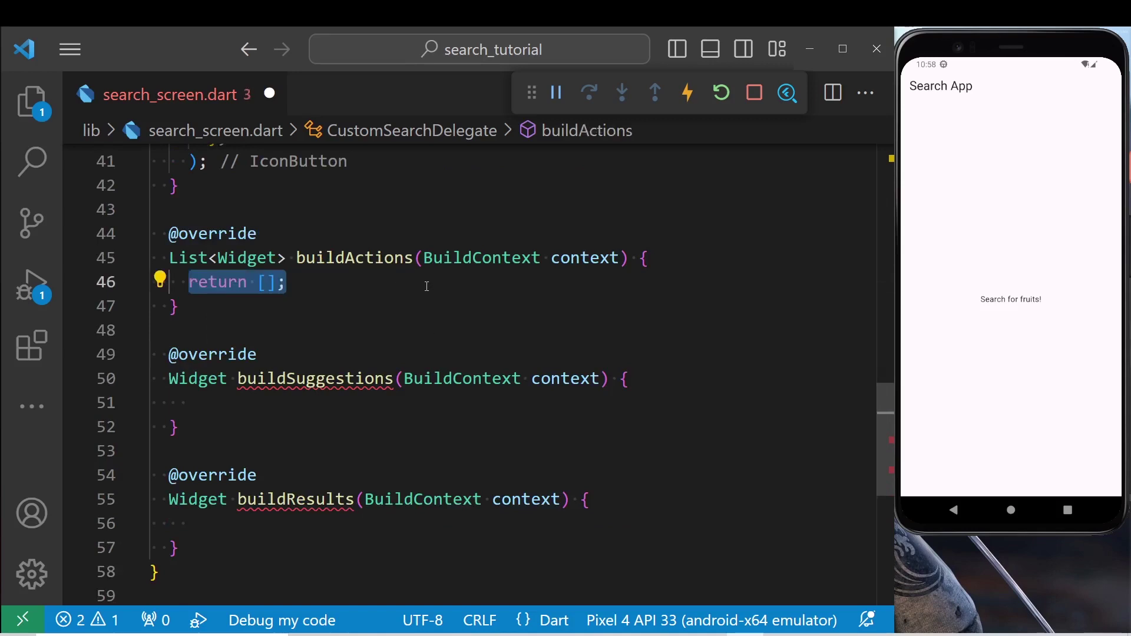
pyautogui.click(361, 281)
pyautogui.hotkey('ctrl', 'v')
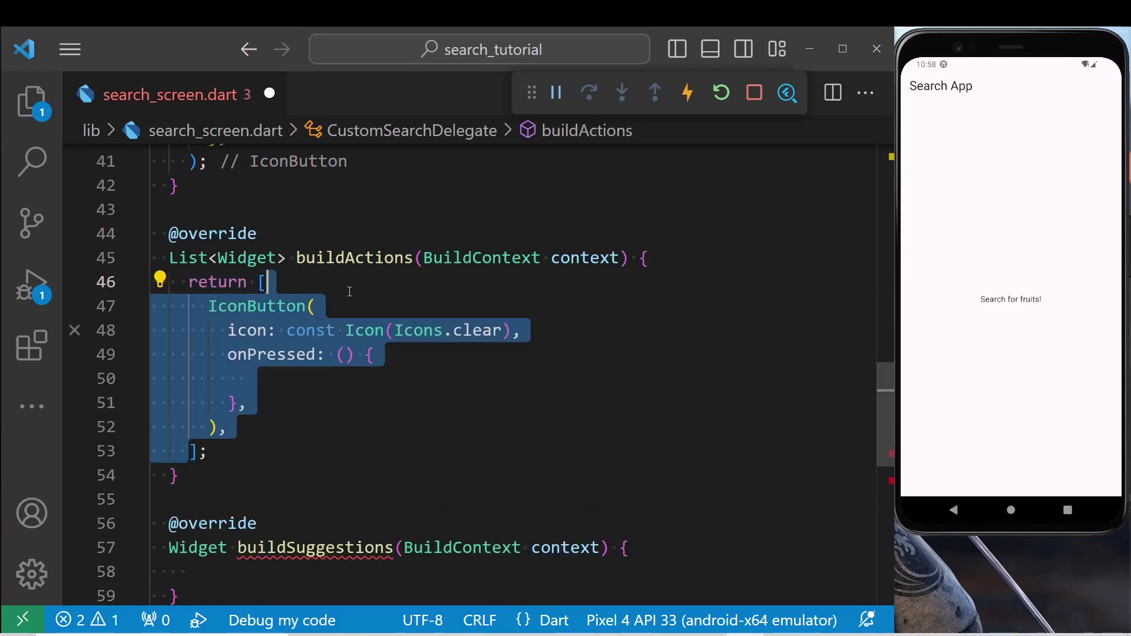
pyautogui.click(248, 378)
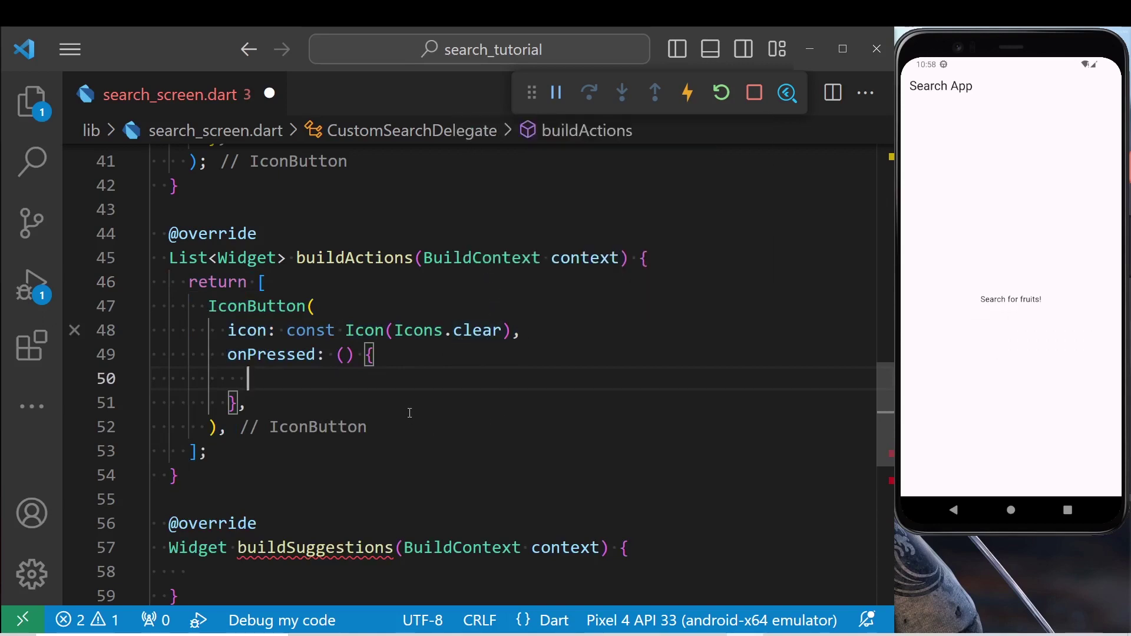
pyautogui.write("query = '';")
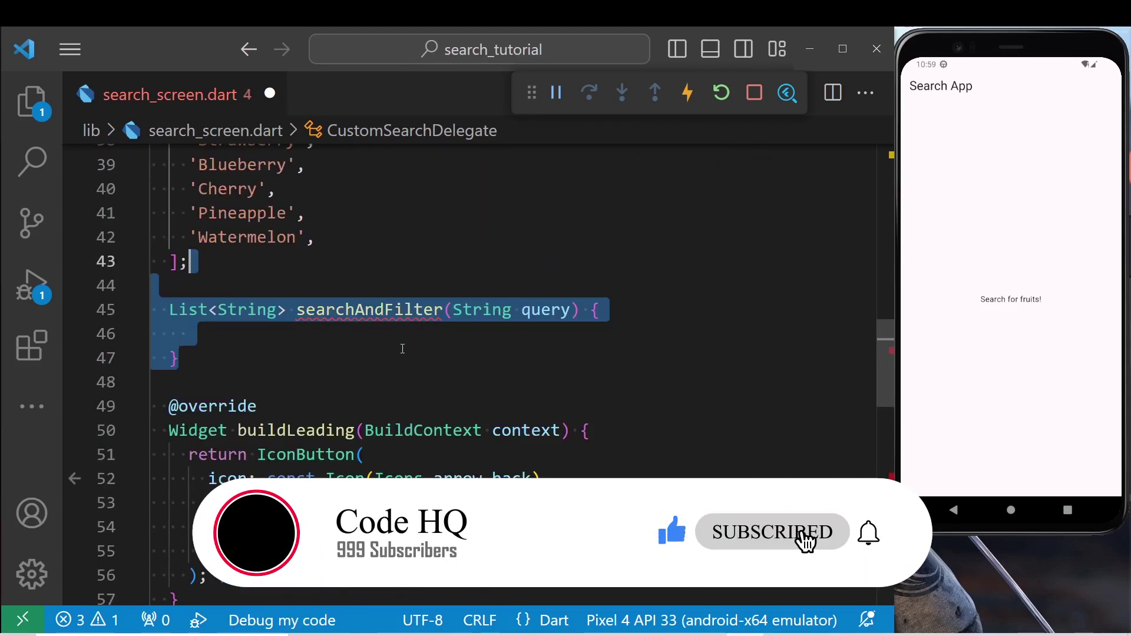
# - Add a searchAndFilter function that returns an empty list when the query is empty
pyautogui.click(402, 348)
pyautogui.click(405, 341)
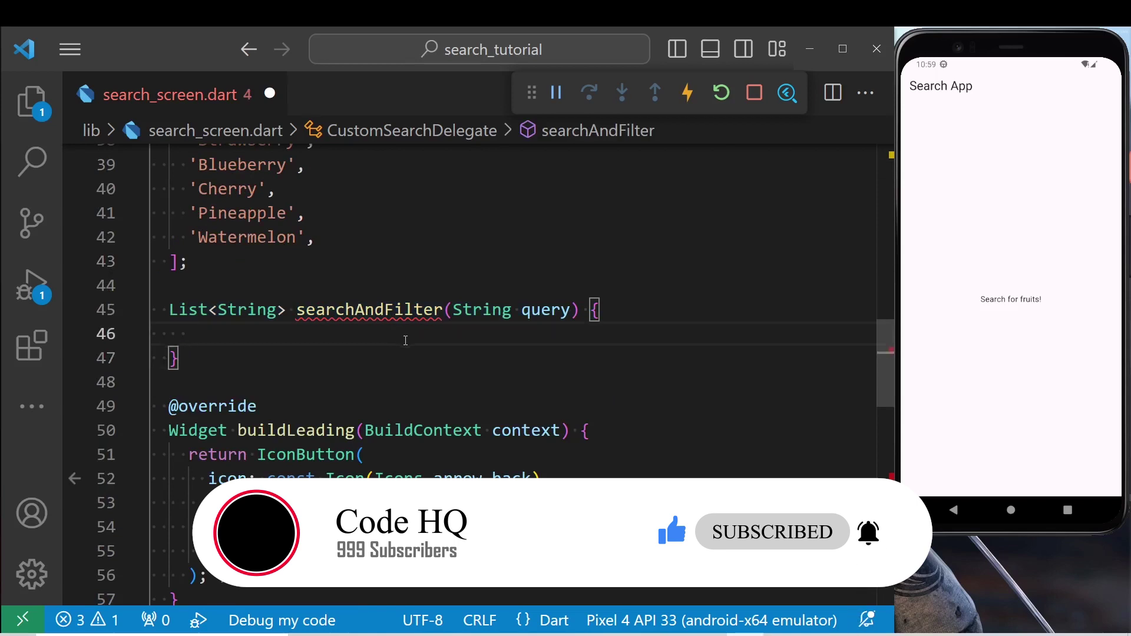
pyautogui.click(545, 310)
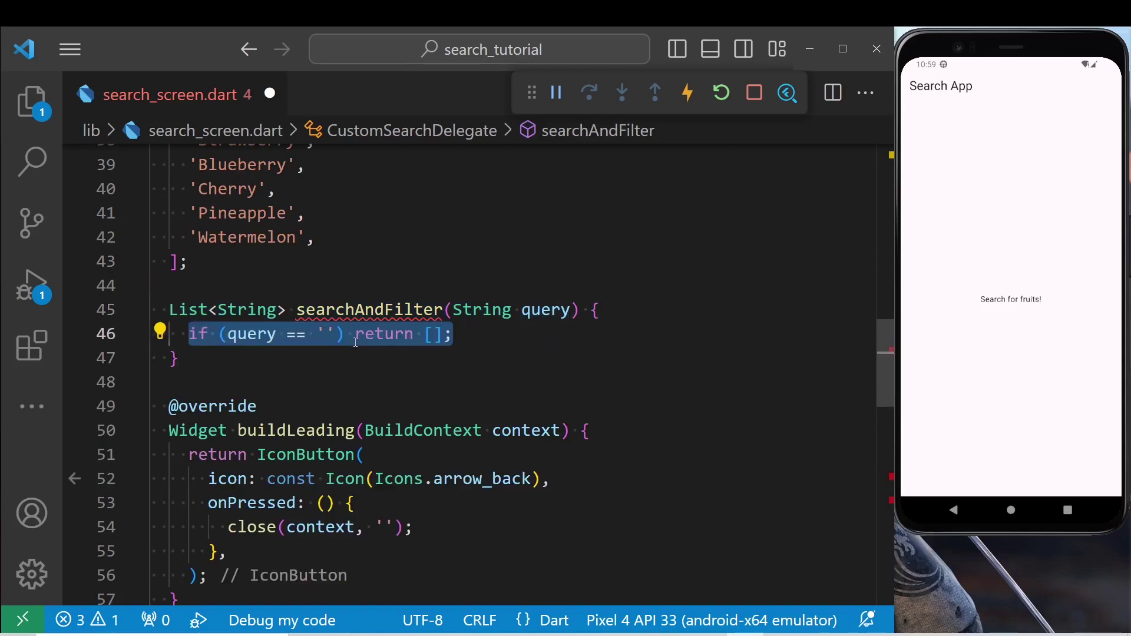
pyautogui.click(498, 337)
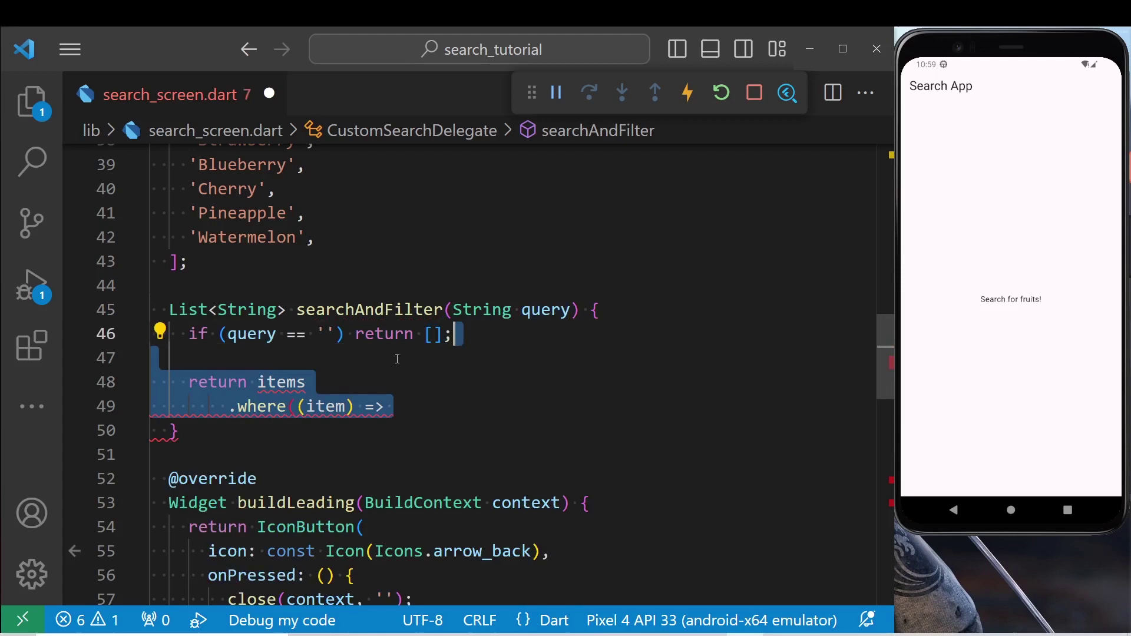
pyautogui.scroll(-1, 499, 337)
# - Otherwise return items.where(item lowercase contains query.toLowerCase()).toList()
pyautogui.click(281, 302)
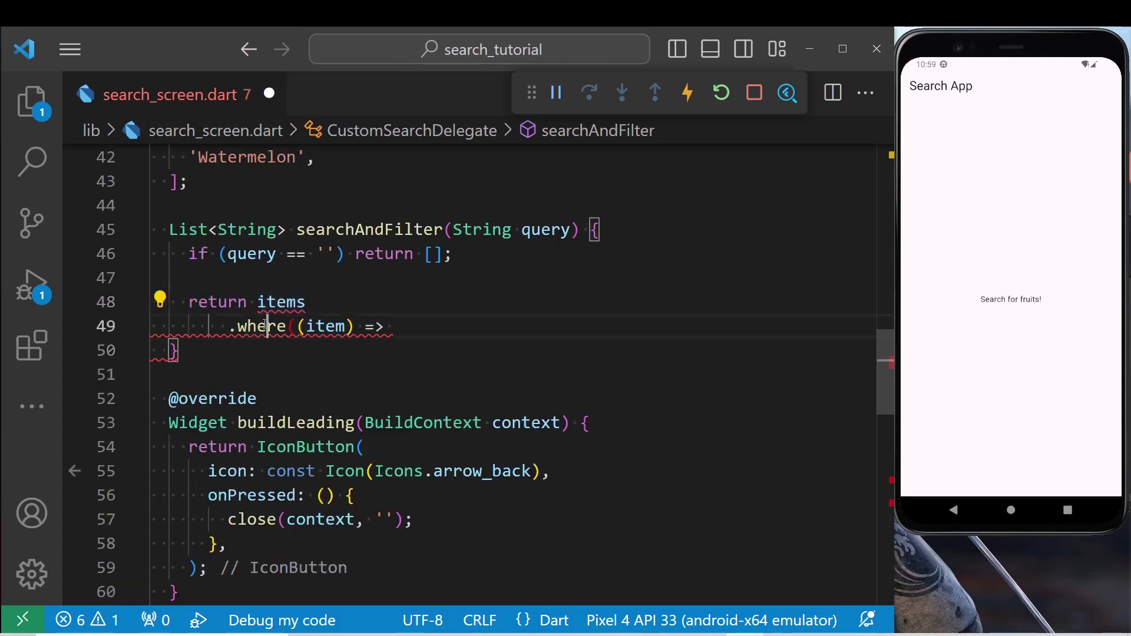
pyautogui.click(289, 326)
pyautogui.write('item.toLowerCase().contains(query.toLowerCase()))         .toList();')
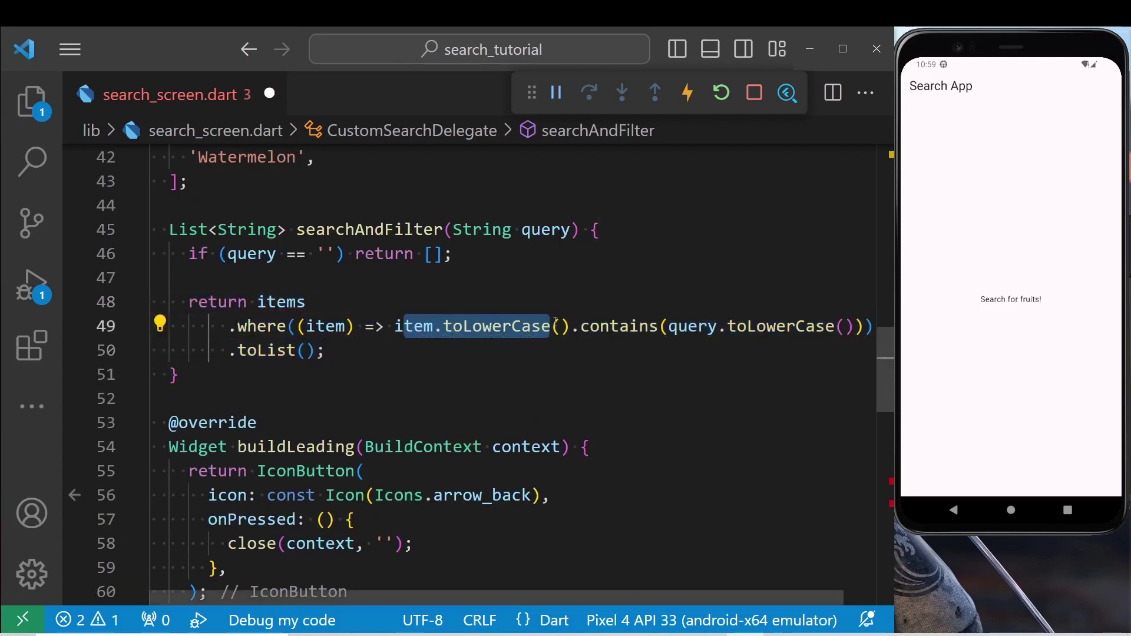
pyautogui.moveTo(670, 326); pyautogui.dragTo(835, 326)
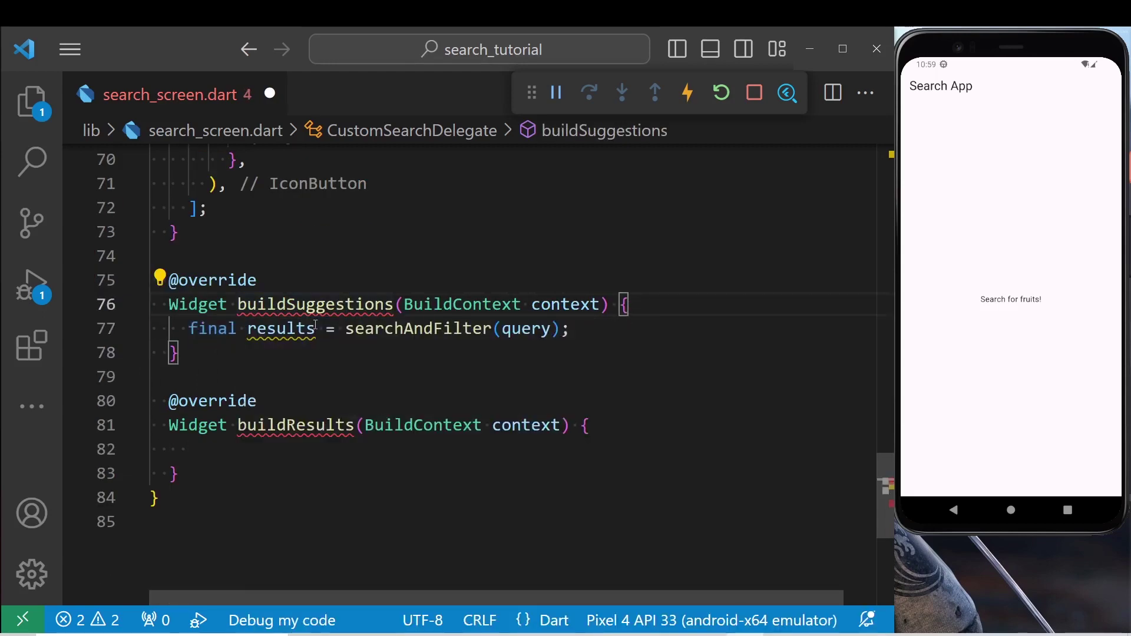
# - In buildSuggestions, return a ListView.builder with itemCount and an itemBuilder callback
pyautogui.press('Down')
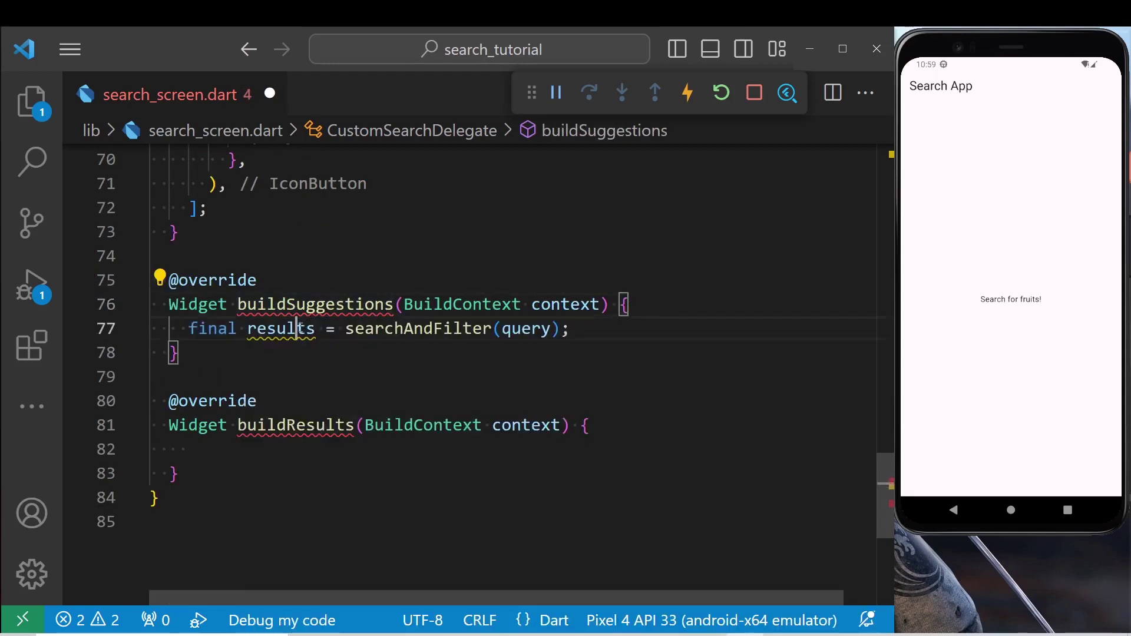
pyautogui.hotkey('ctrl', 'Left')
pyautogui.hotkey('ctrl', 'Left')
pyautogui.hotkey('ctrl', 'Left')
pyautogui.press('End')
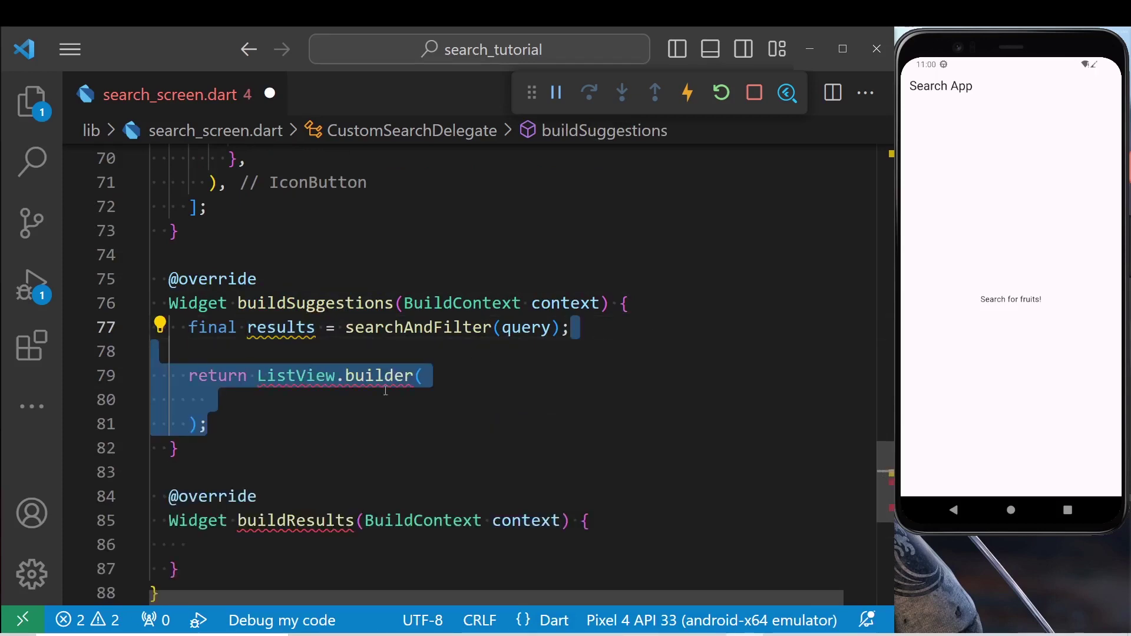
pyautogui.click(385, 390)
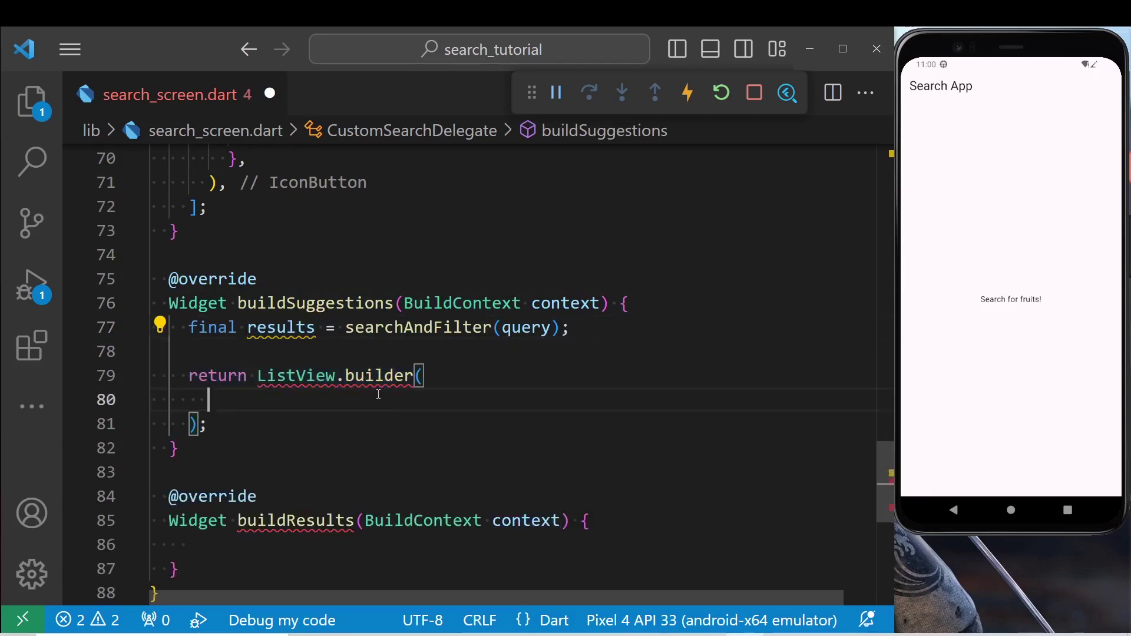
pyautogui.scroll(-1, 300, 345)
pyautogui.write('itemCount: results.length,')
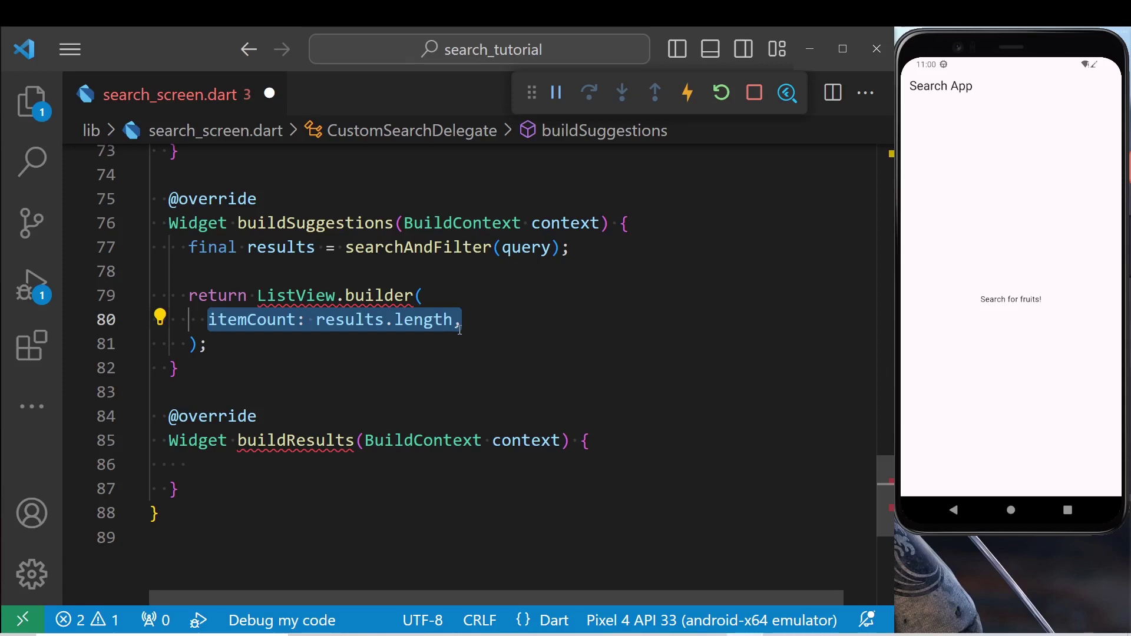
pyautogui.click(474, 321)
pyautogui.hotkey('ctrl', 'v')
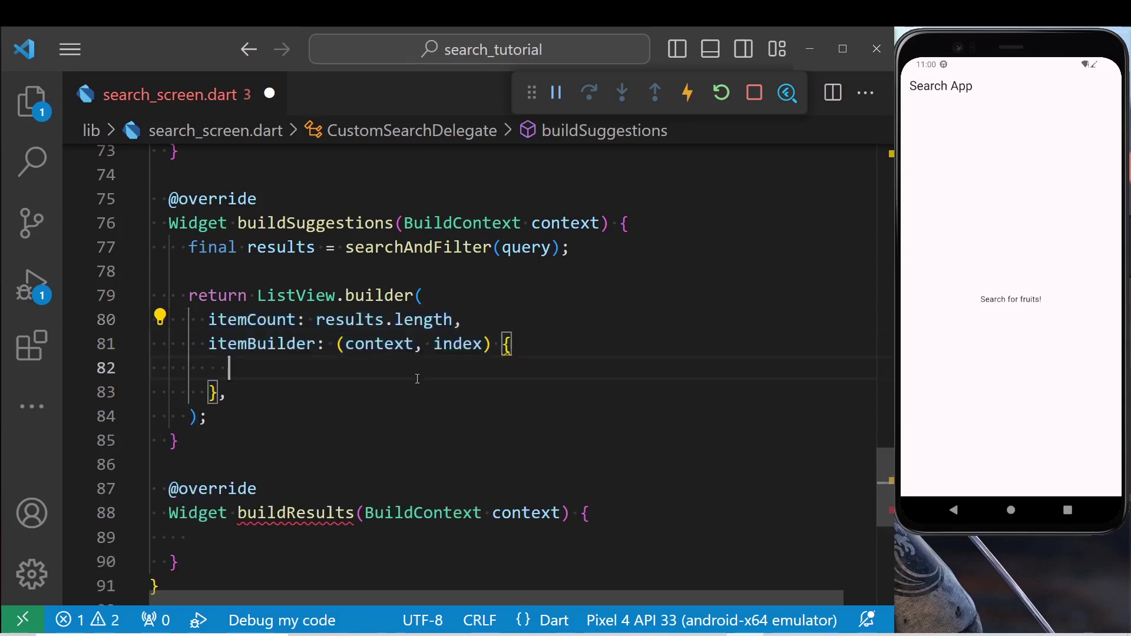
# - Have the itemBuilder fetch each result and return a ListTile titled Text(item)
pyautogui.write('final item = results[index];')
pyautogui.scroll(-1, 525, 306)
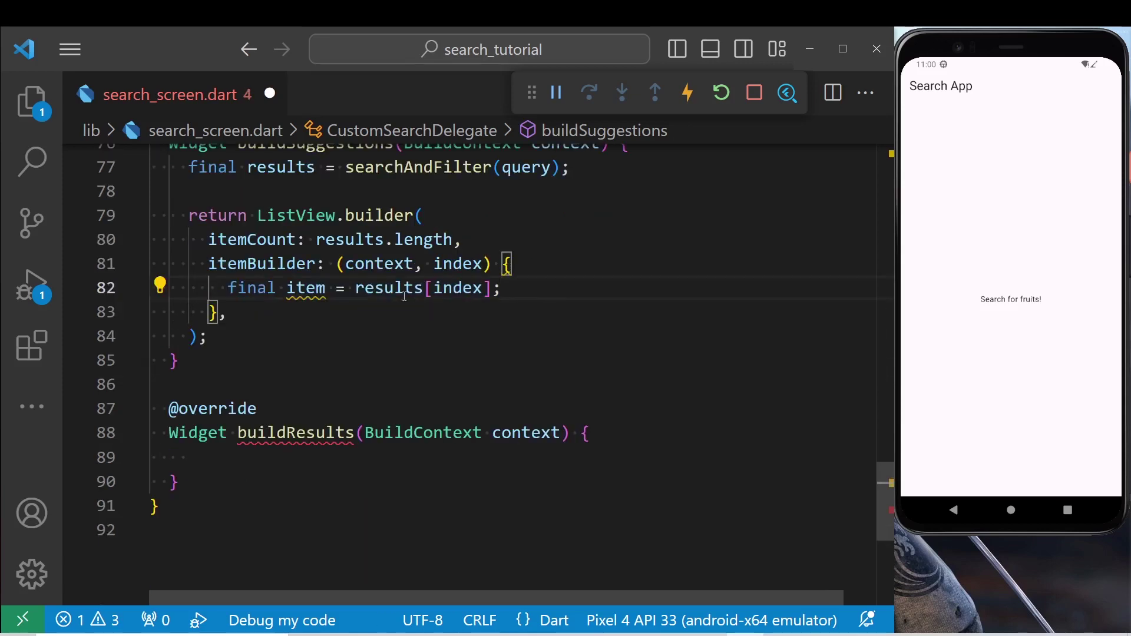
pyautogui.write('return ListTile(                    );')
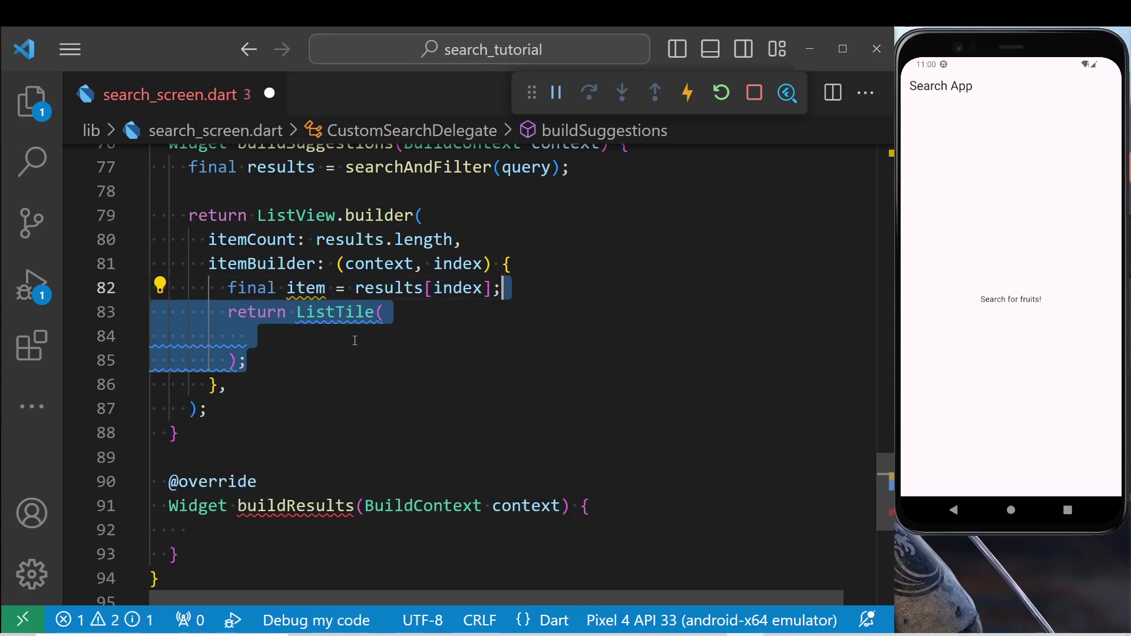
pyautogui.click(341, 335)
pyautogui.write('title: Text(item),')
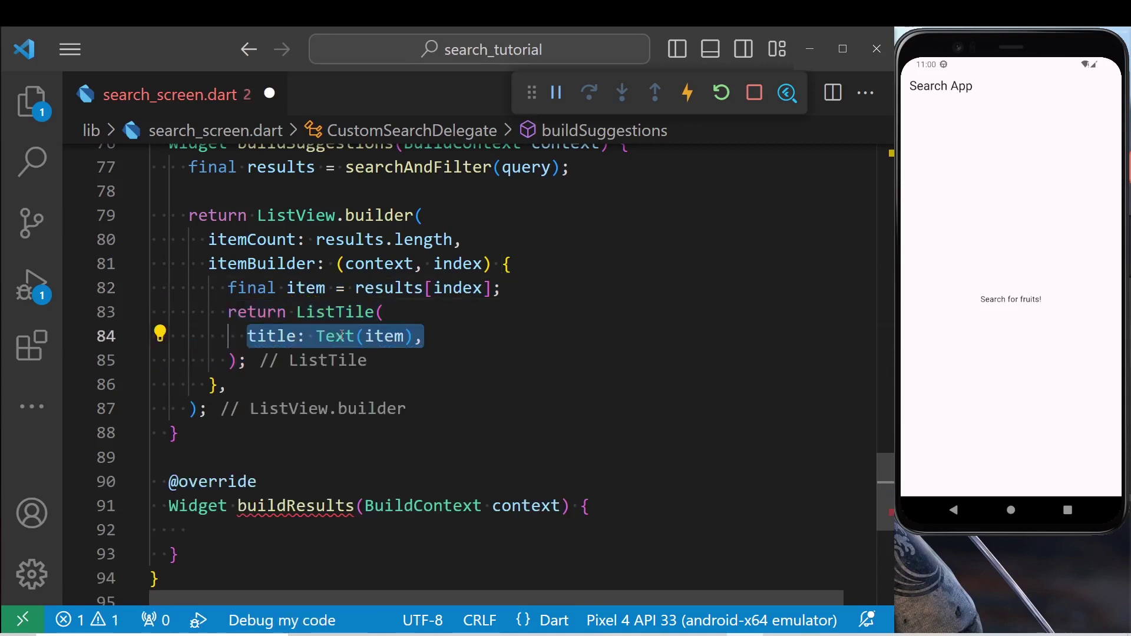
pyautogui.click(451, 332)
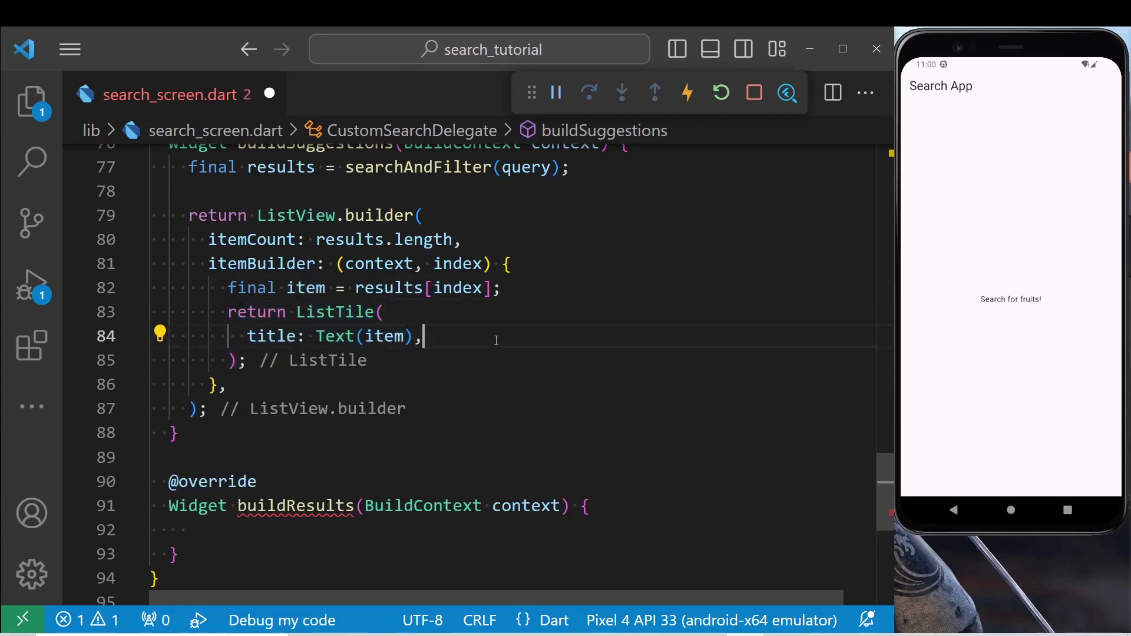
# - Give the ListTile an onTap that sets query to the item and calls showResults(context)
pyautogui.write('onTap: () {                        },')
pyautogui.click(314, 386)
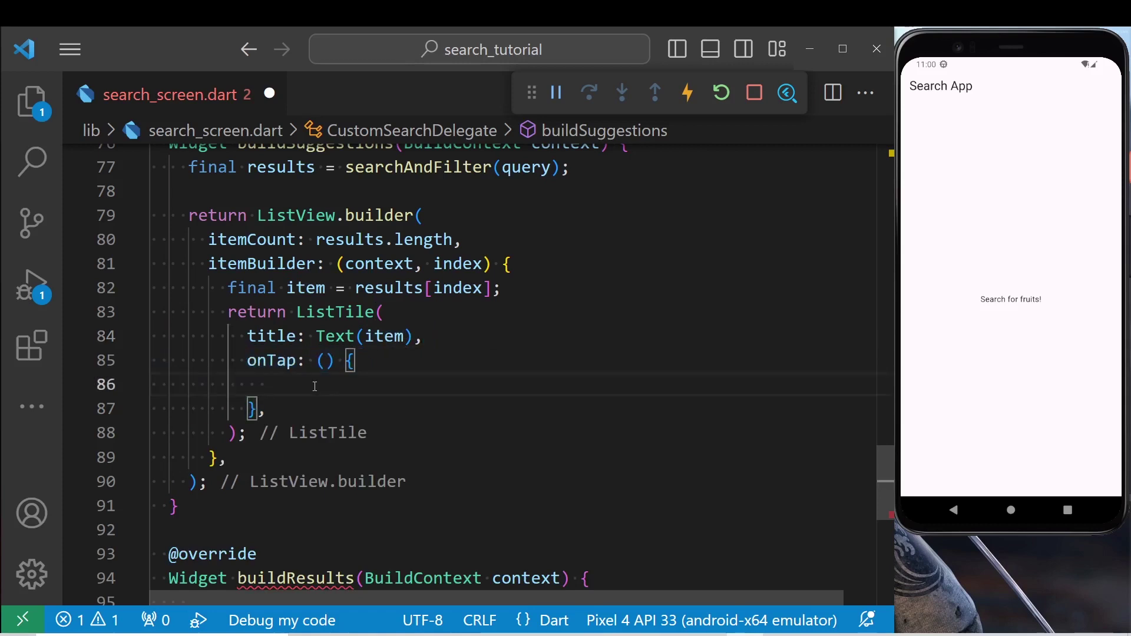
pyautogui.write('query = item;')
pyautogui.click(433, 385)
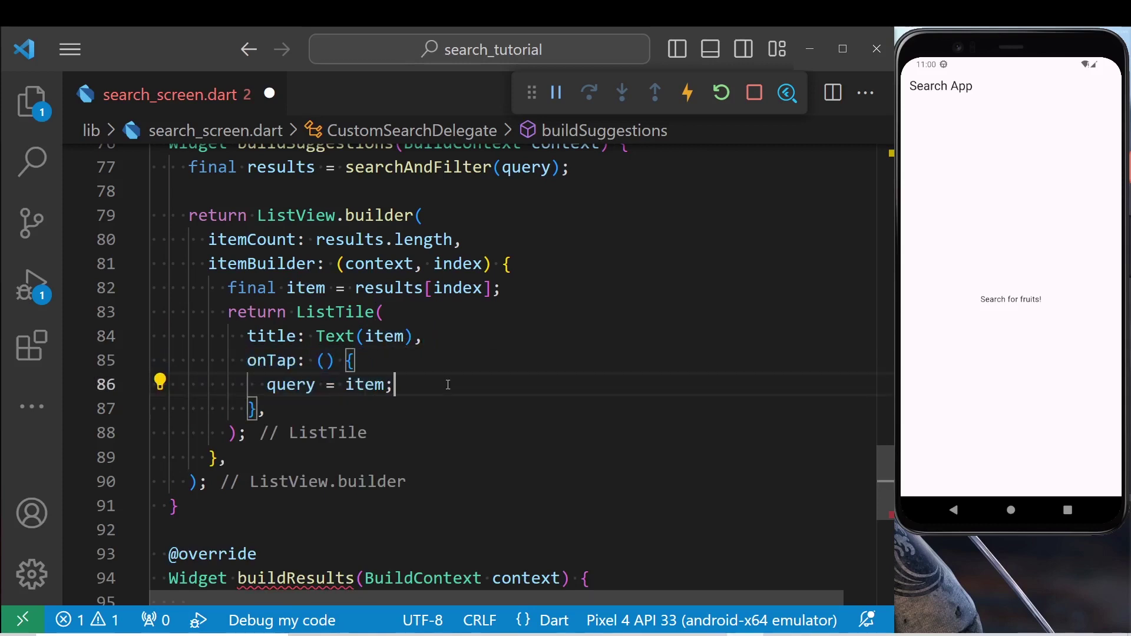
pyautogui.write('showResults(context);')
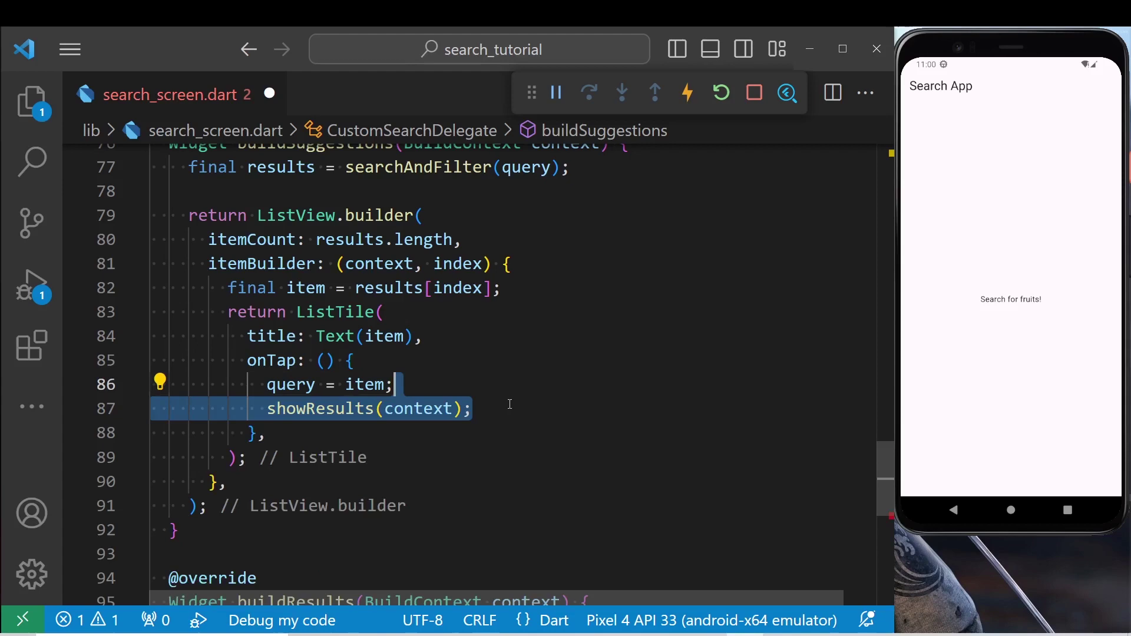
pyautogui.click(510, 403)
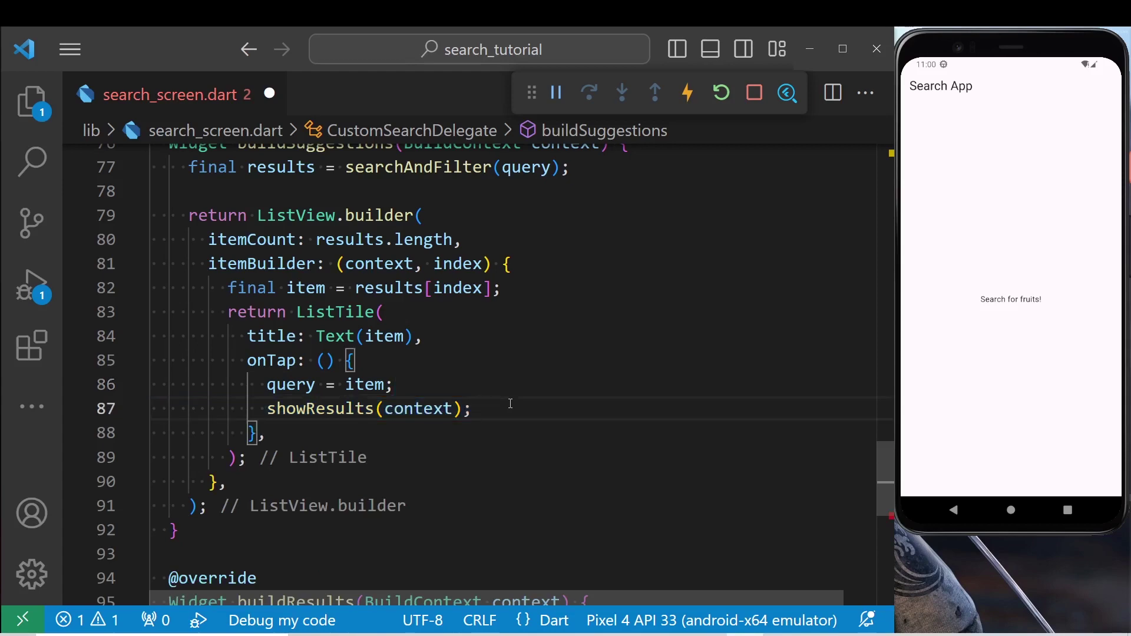
pyautogui.scroll(-3, 367, 375)
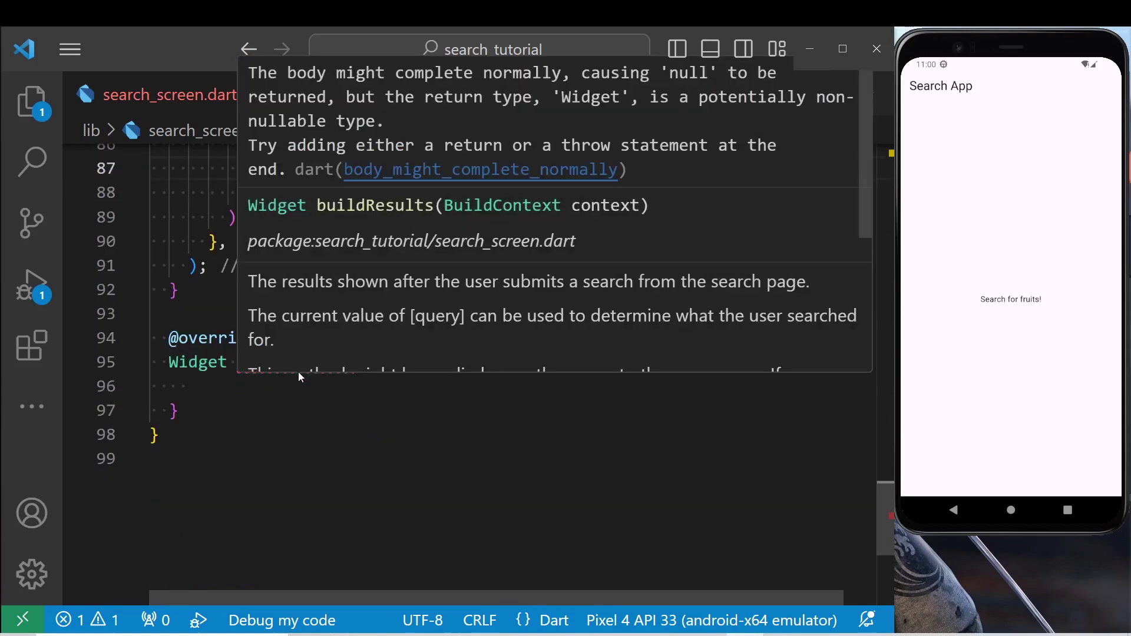
# - Fill buildResults with a ListView.builder of searchAndFilter(query) fruit tiles
pyautogui.click(296, 386)
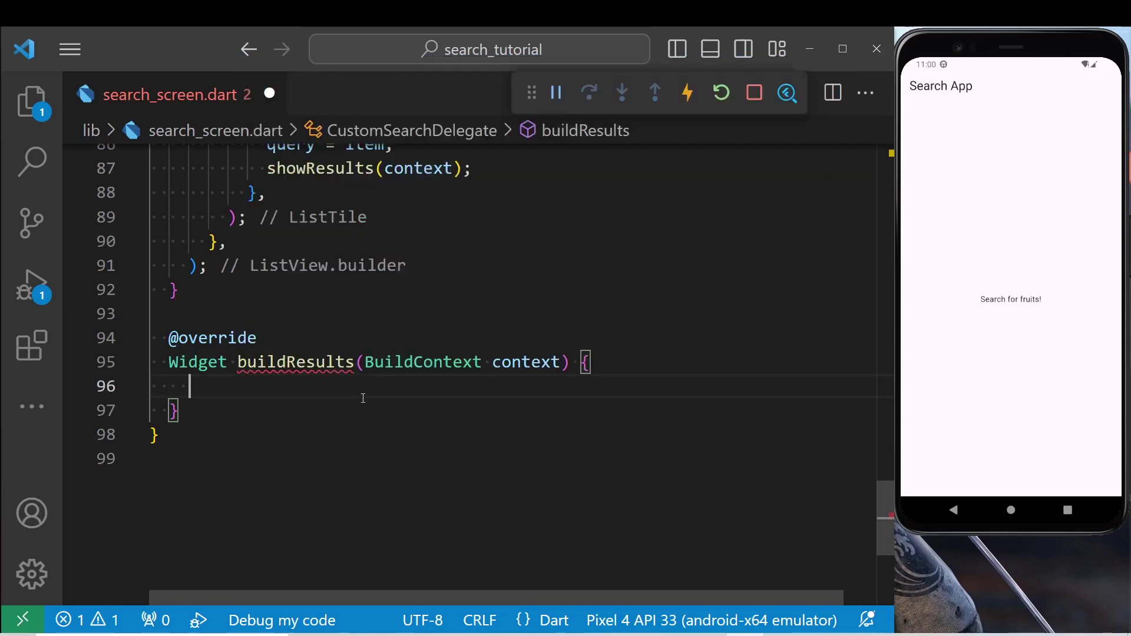
pyautogui.write('final results = searchAndFilter(query);')
pyautogui.scroll(-1, 517, 324)
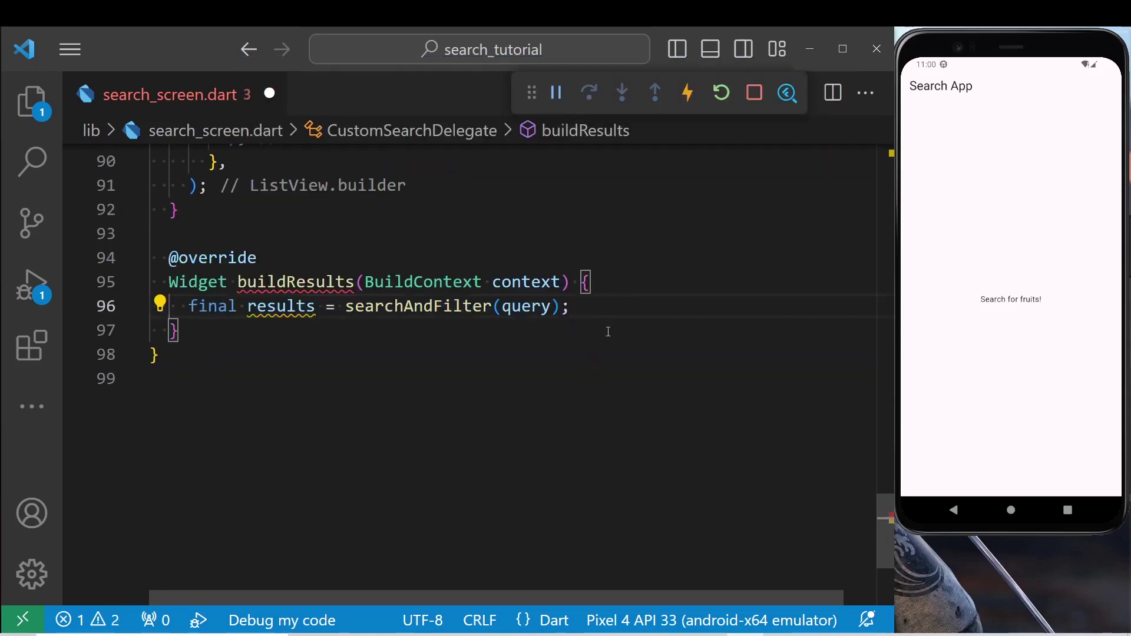
pyautogui.write('return ListView.builder(       itemCount: results.length,       itemBuilder: (context, index) {         final item = results[index];         return ListTile(           title: Text(item),           onTap: () {                        },         );       },     );')
pyautogui.scroll(-2, 344, 320)
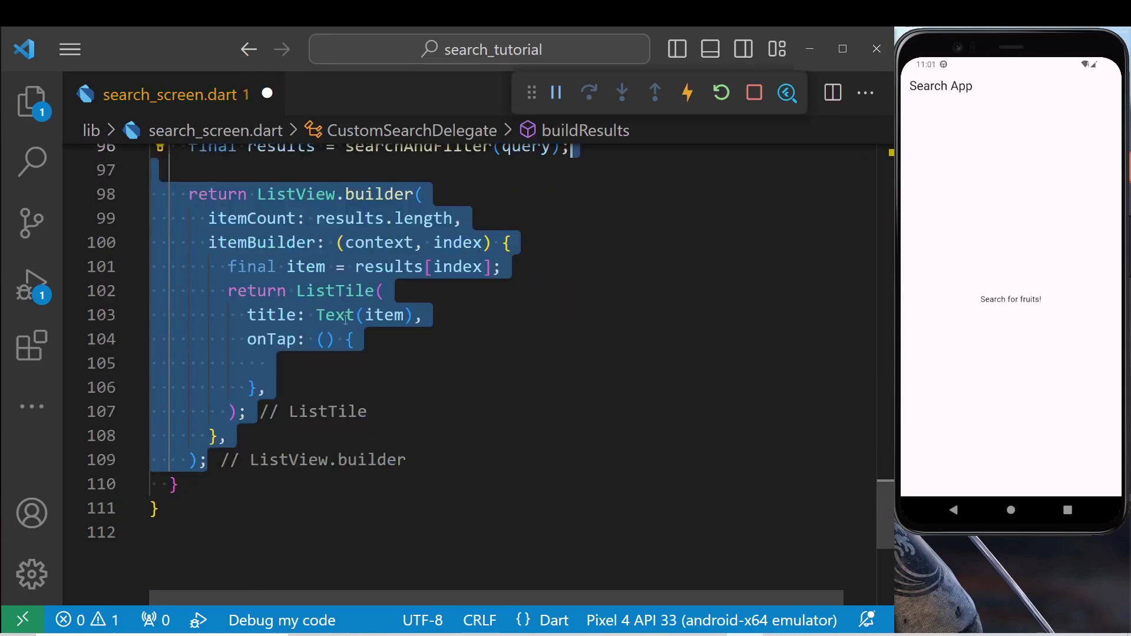
pyautogui.click(394, 218)
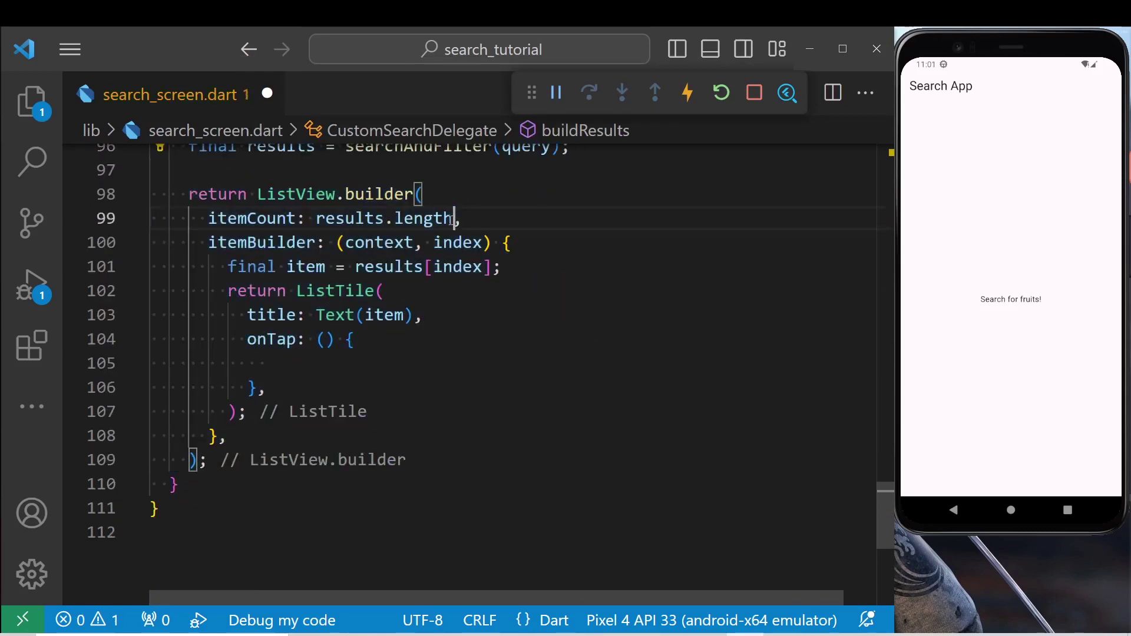
pyautogui.click(267, 243)
# - Make each result tile's onTap push a DetailScreen(fruitName: item) via Navigator.of(context)
pyautogui.click(309, 363)
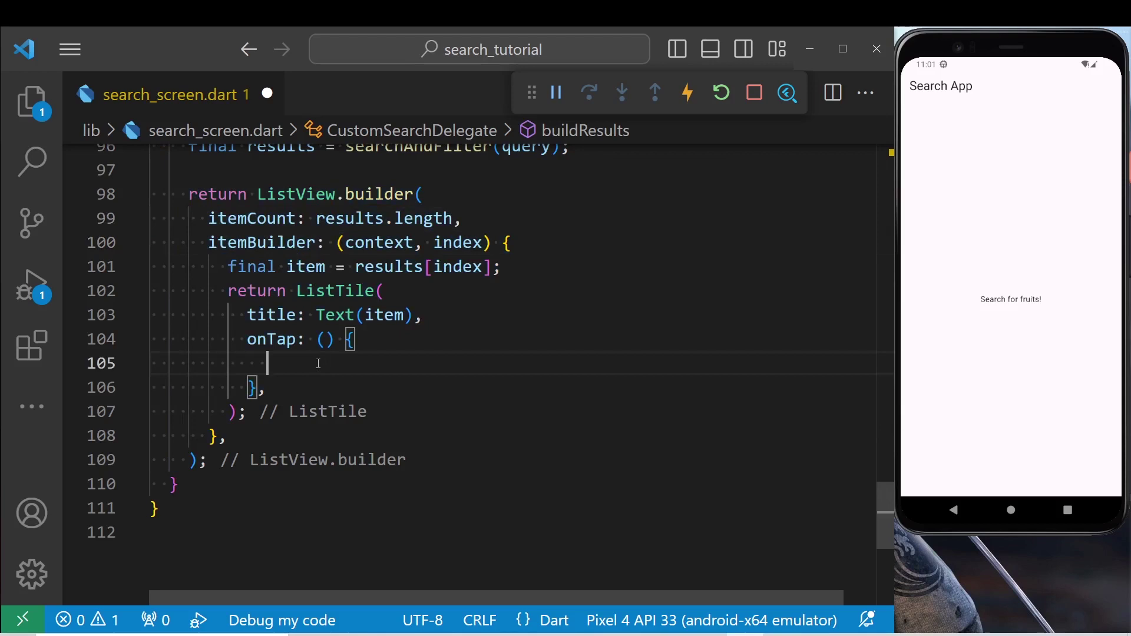
pyautogui.write('Navigator.of(context).push(               MaterialPageRoute(                 builder: (_) => DetailScreen(                   fruitName: item,                 ),               ),             );')
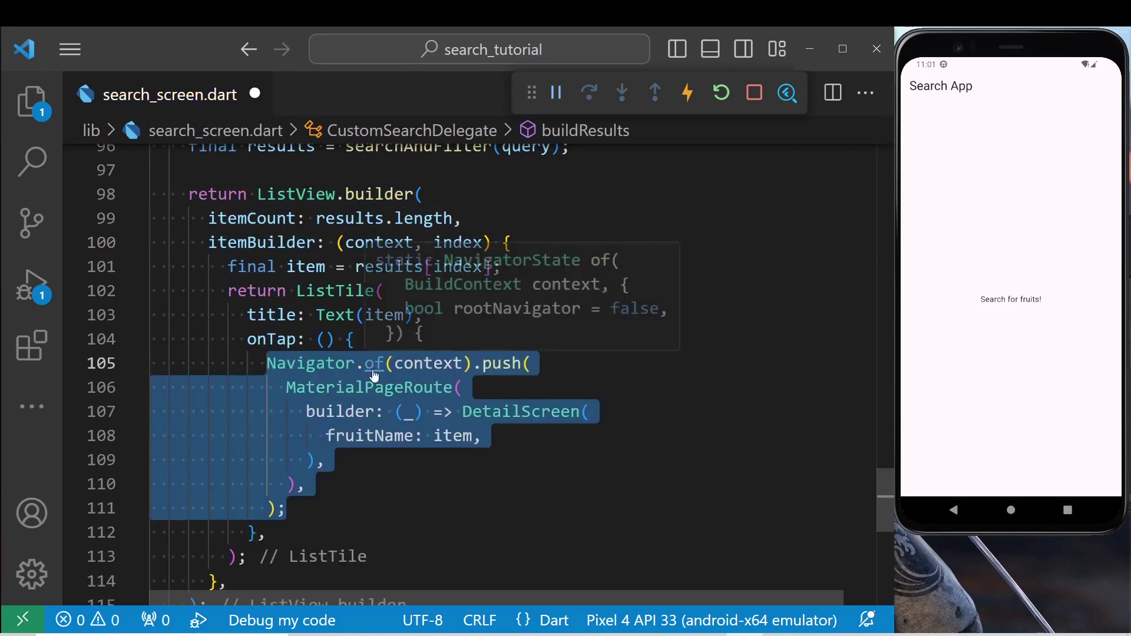
pyautogui.scroll(-1, 531, 314)
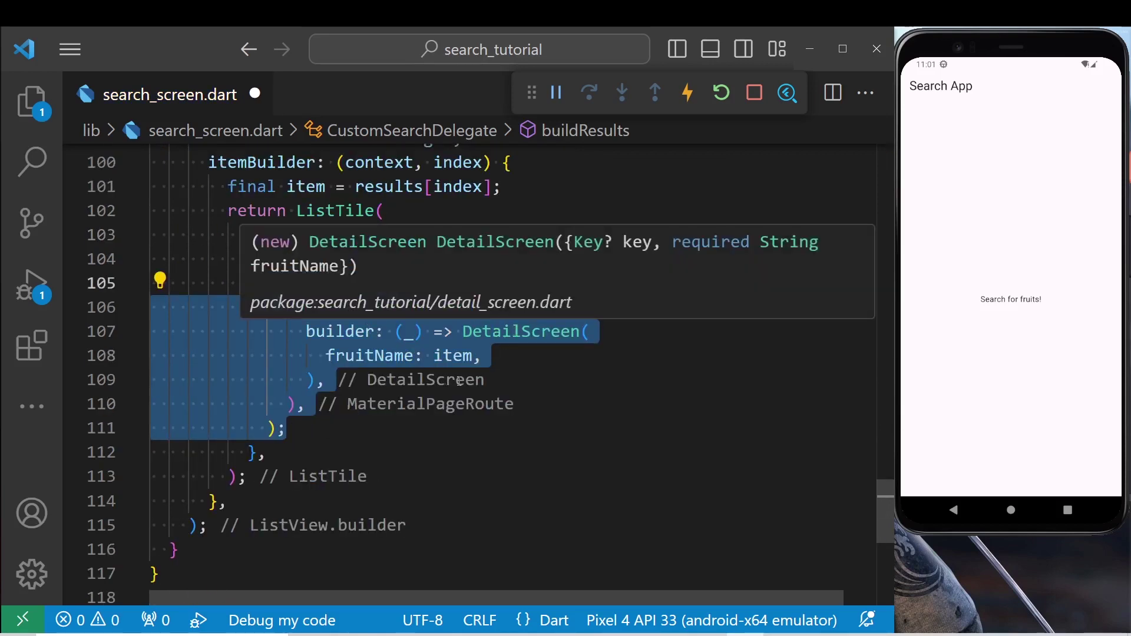
pyautogui.click(482, 356)
# - Save the code, open the emulator app's search, and clear the trial 'huff' query
pyautogui.hotkey('ctrl', 's')
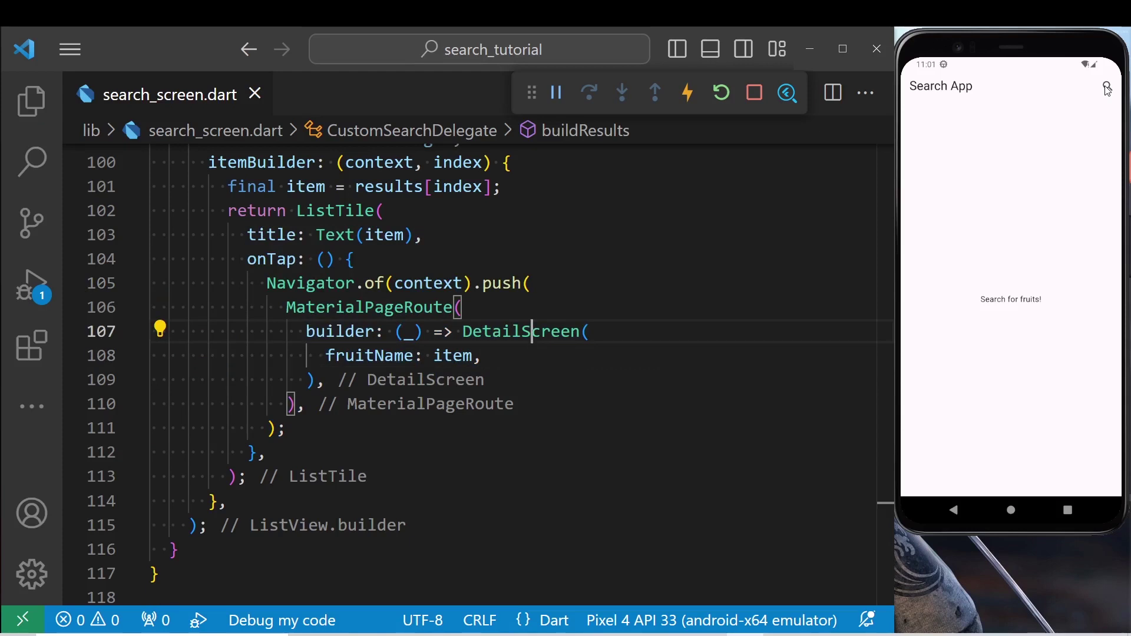
pyautogui.click(1106, 89)
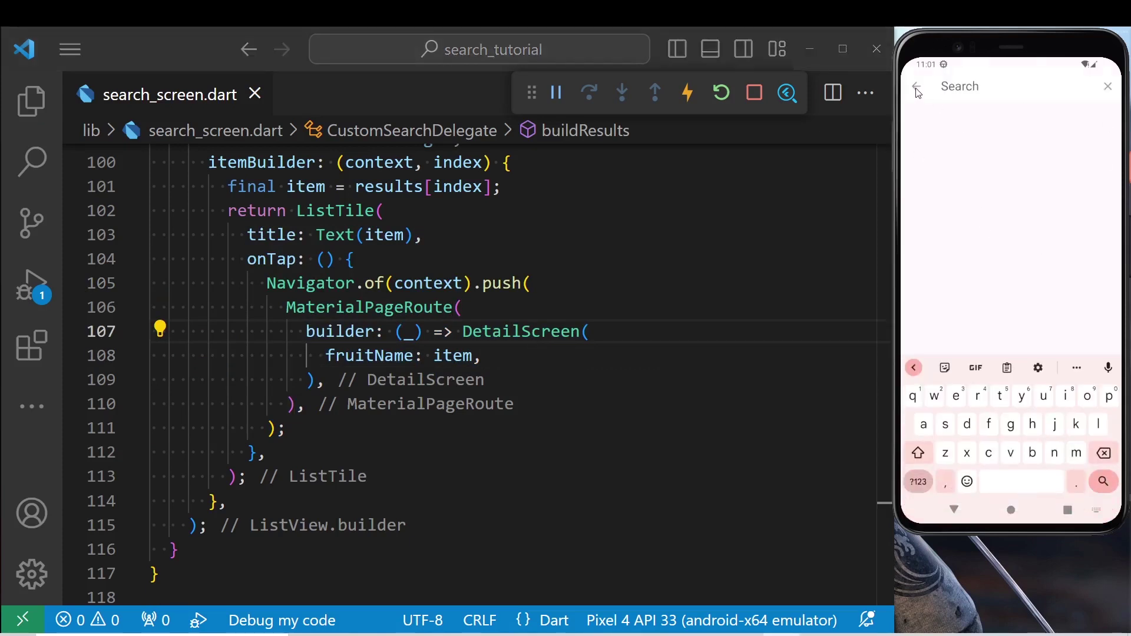
pyautogui.click(917, 92)
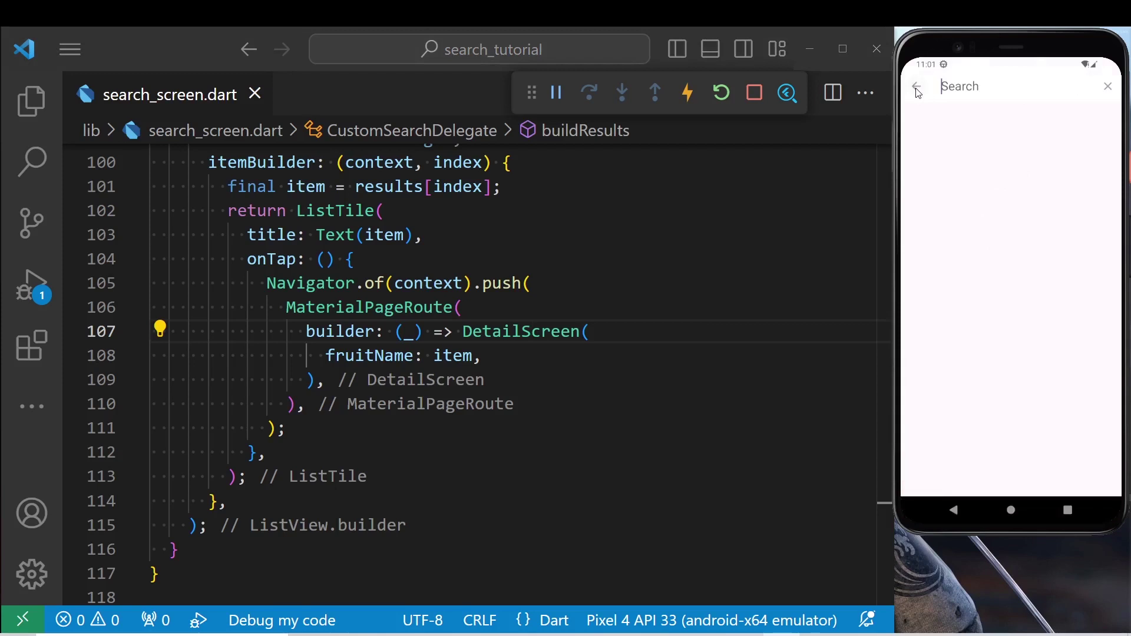
pyautogui.click(983, 442)
pyautogui.write('huf')
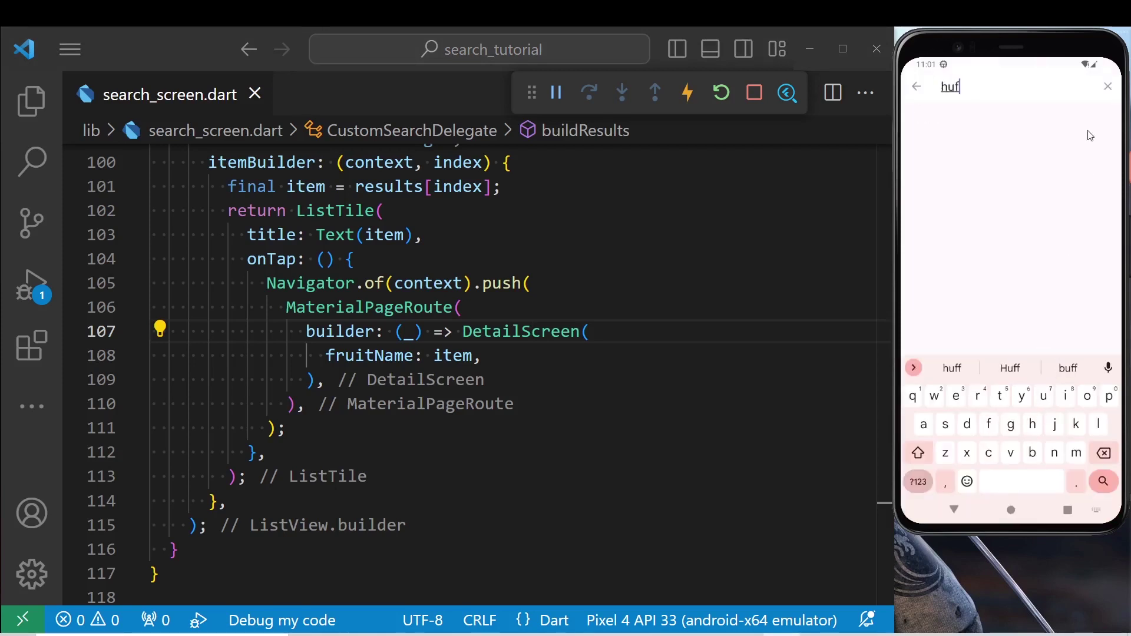
pyautogui.write('f')
pyautogui.click(1110, 87)
pyautogui.write('a')
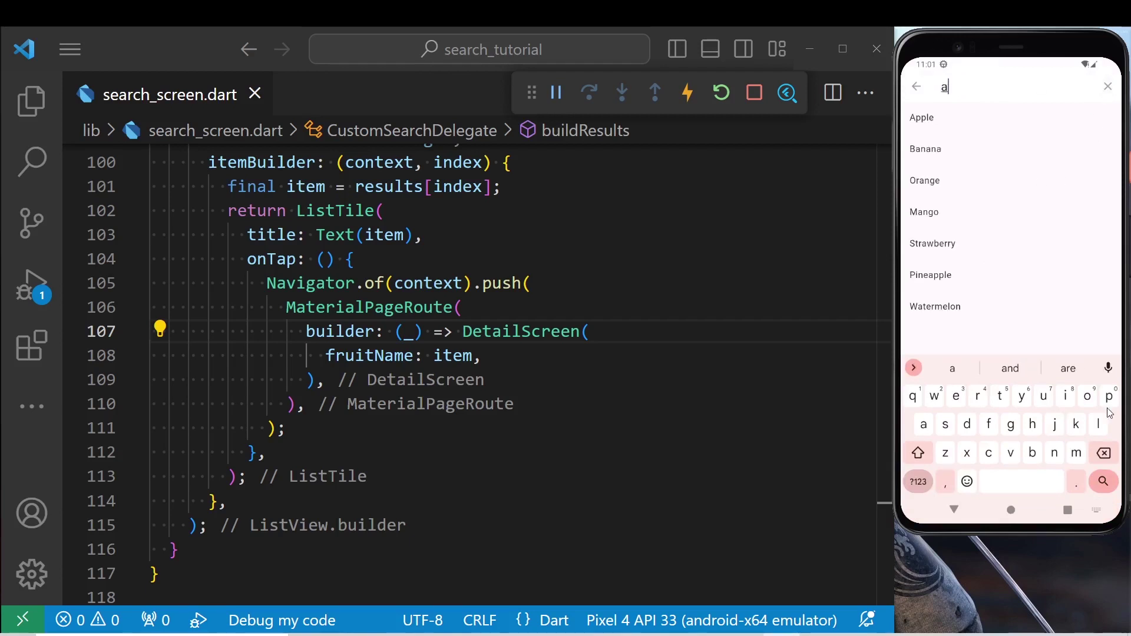
pyautogui.write('p')
# - Finish typing 'apple', pick Pineapple from the suggestions, and open its detail screen
pyautogui.click(1110, 397)
pyautogui.click(1103, 424)
pyautogui.click(962, 400)
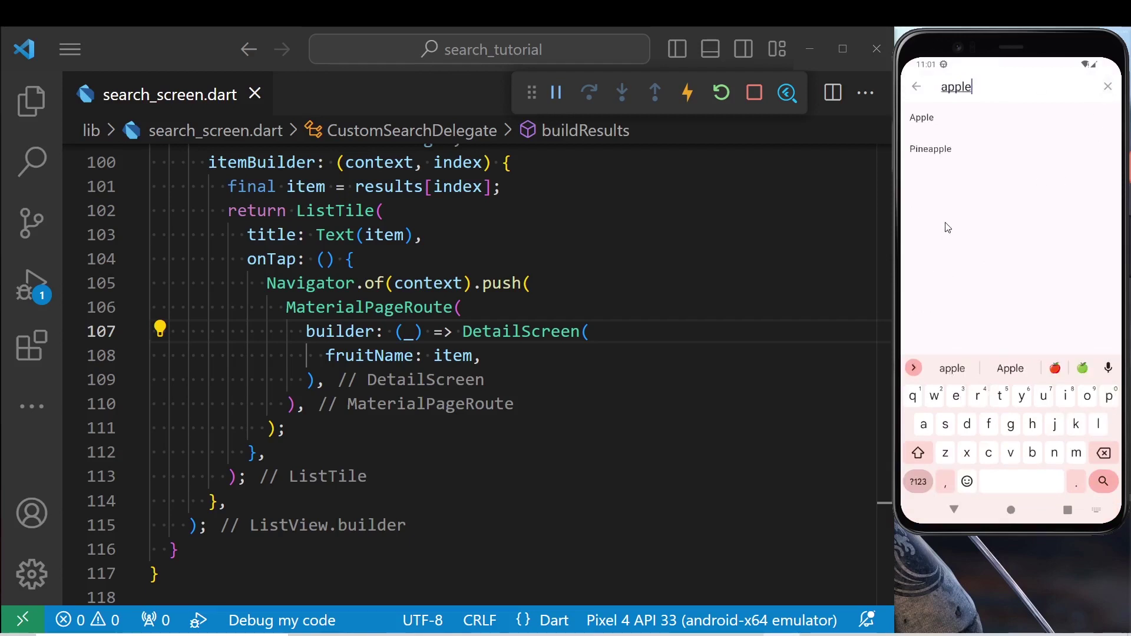
pyautogui.click(952, 152)
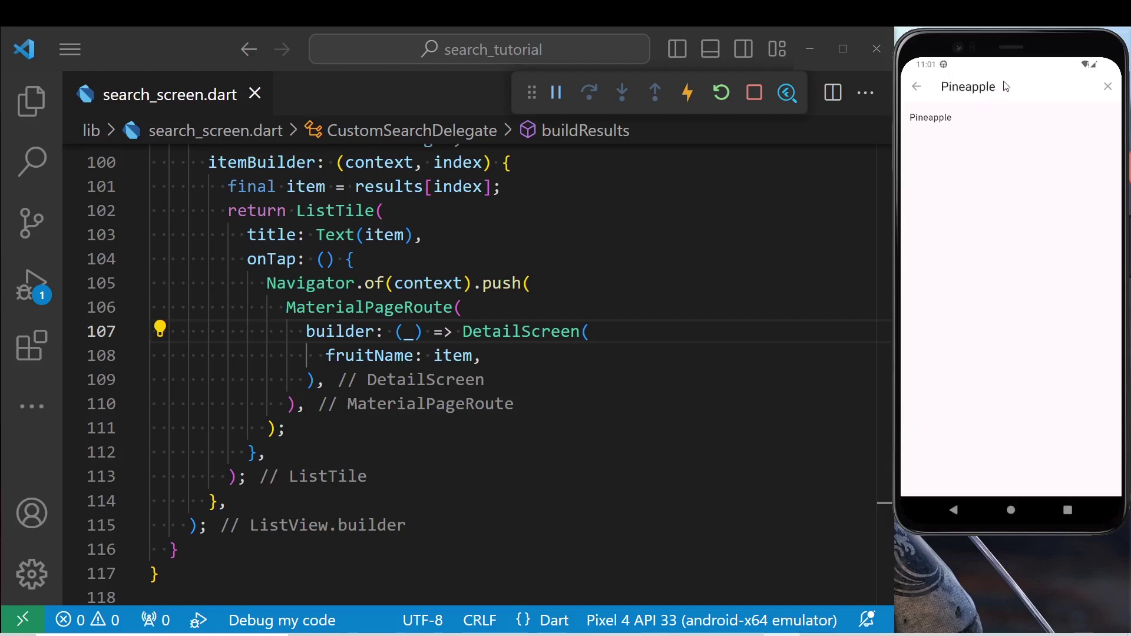
pyautogui.click(937, 123)
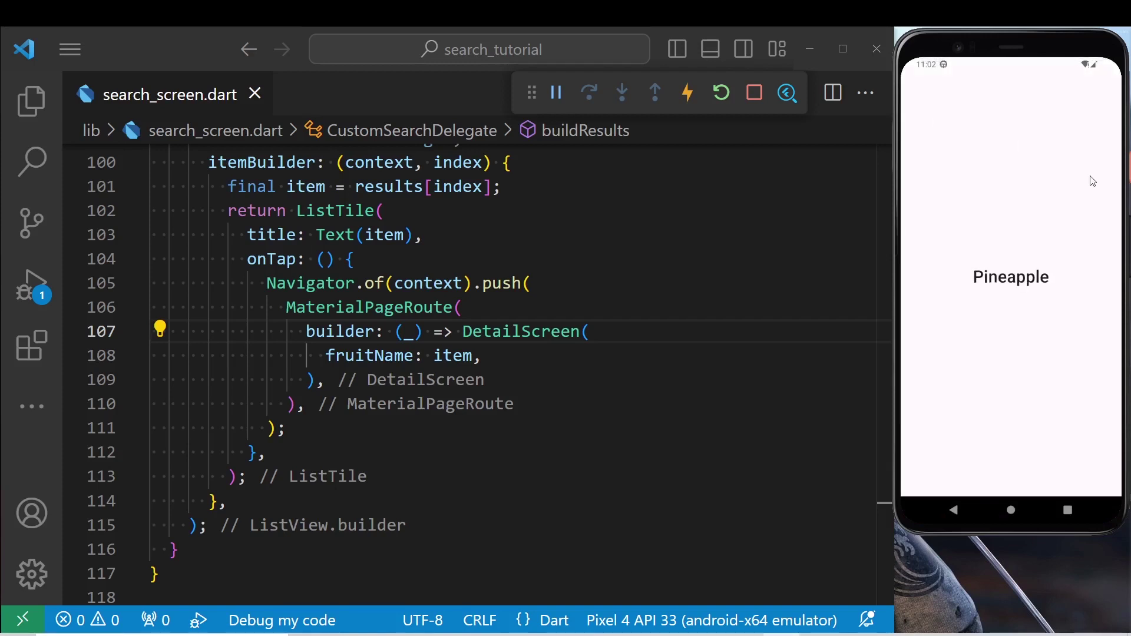